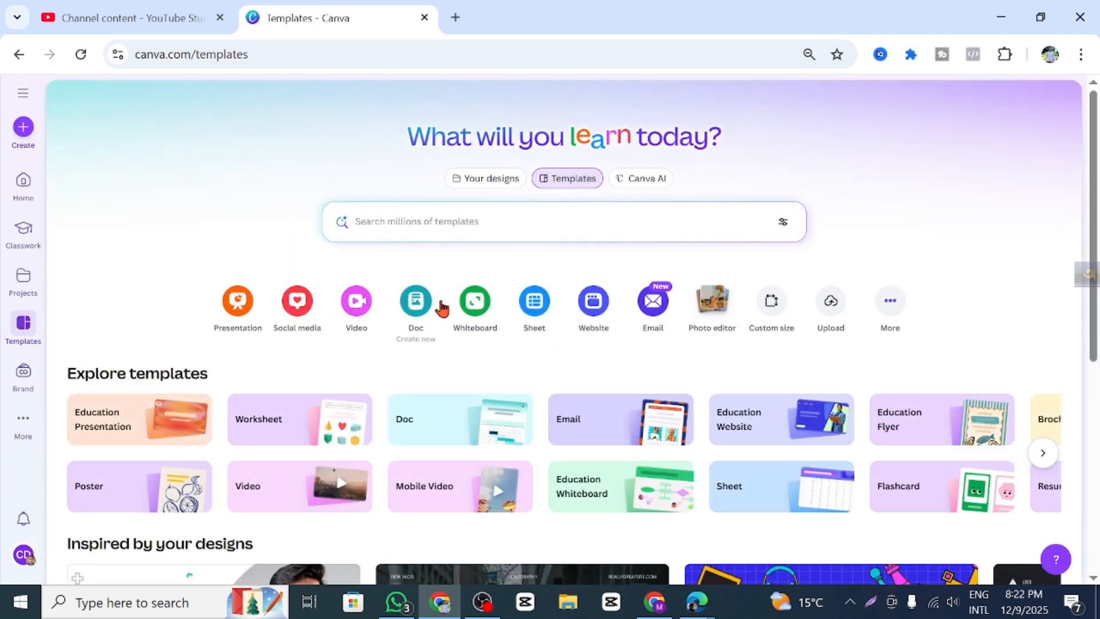
Open the custom-size setup for a new design
scroll(235, 250, "down", 3)
scroll(233, 250, "up", 3)
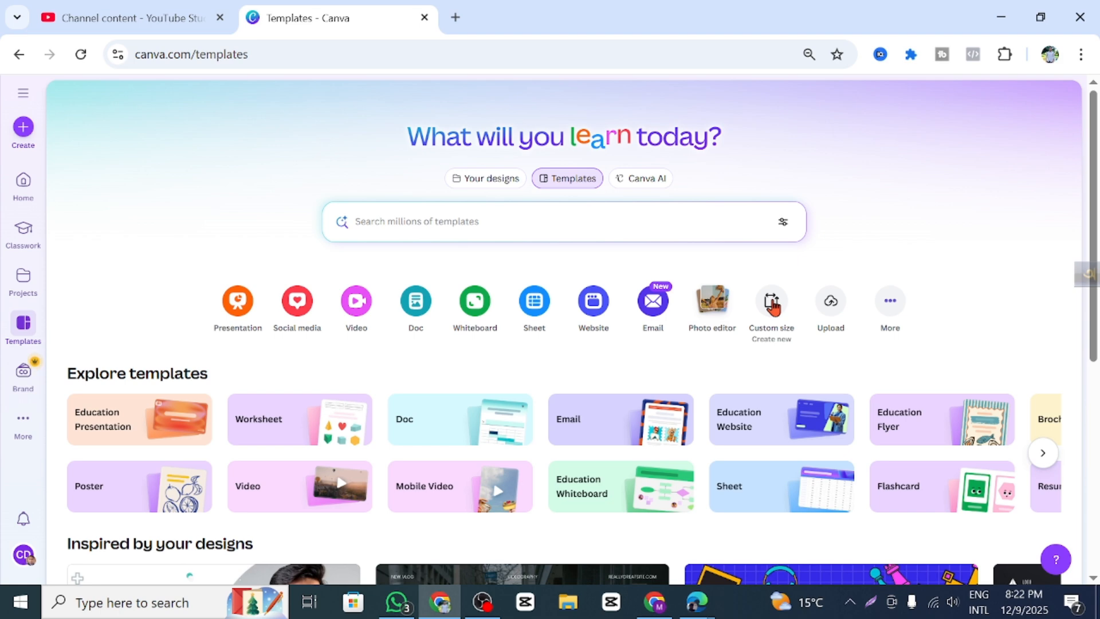
left_click(771, 304)
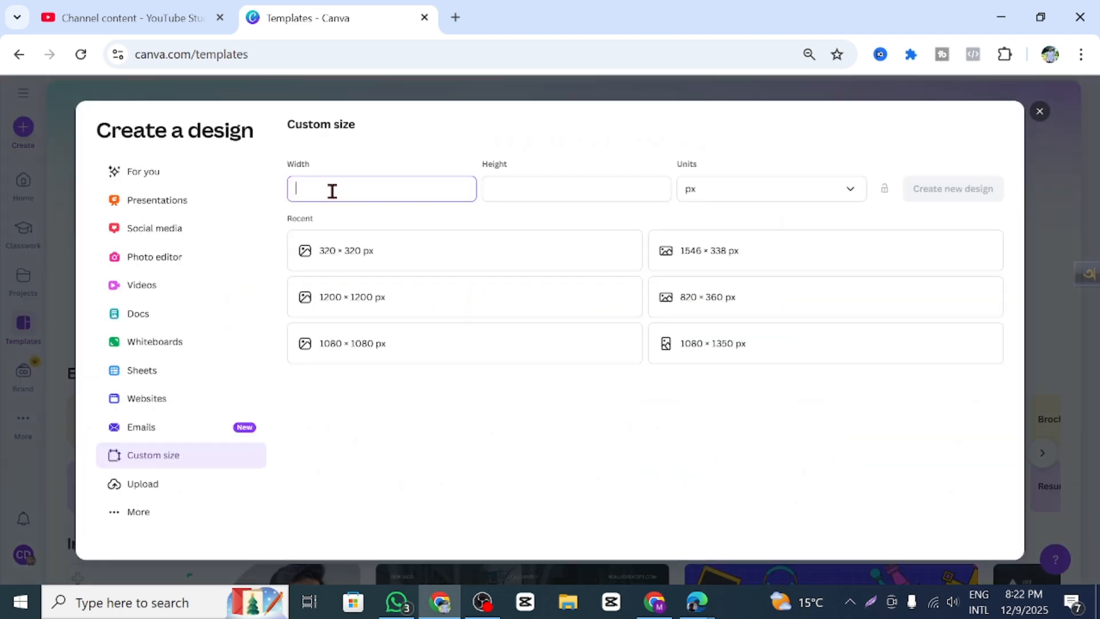
Search Google for "youtube logo size" in a new browser tab and look through the results for the recommended pixel dimensions
left_click(456, 17)
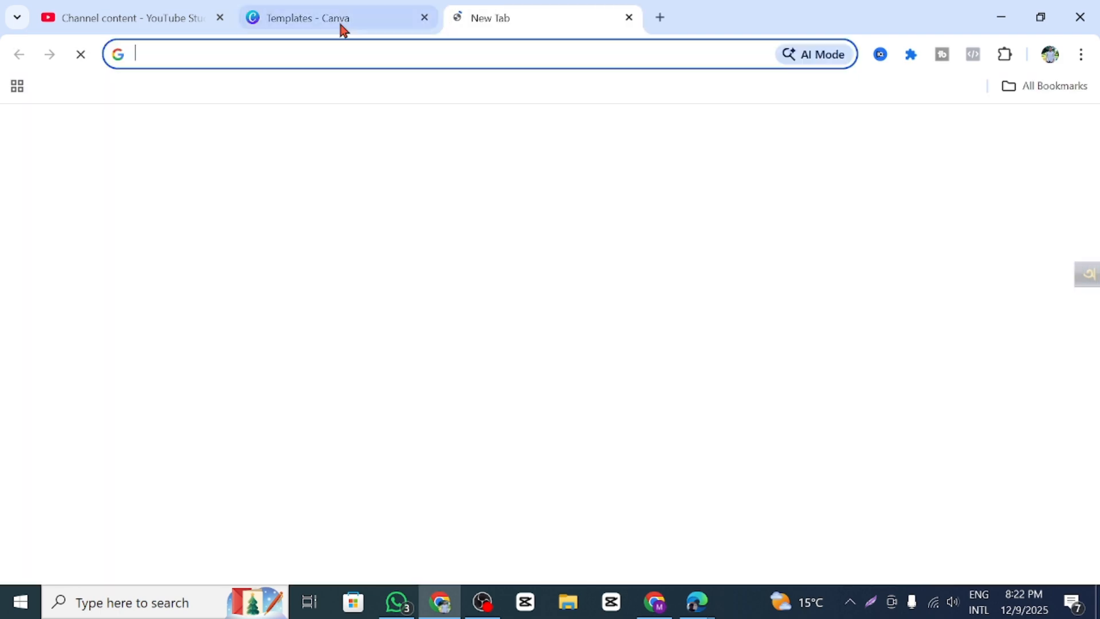
left_click(155, 53)
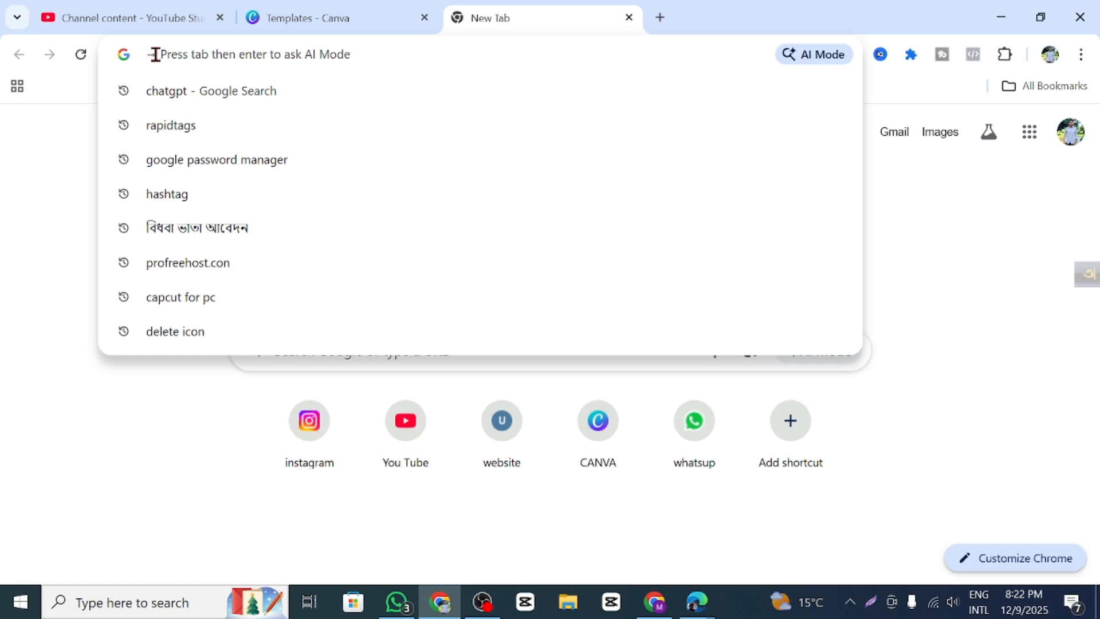
type("yout")
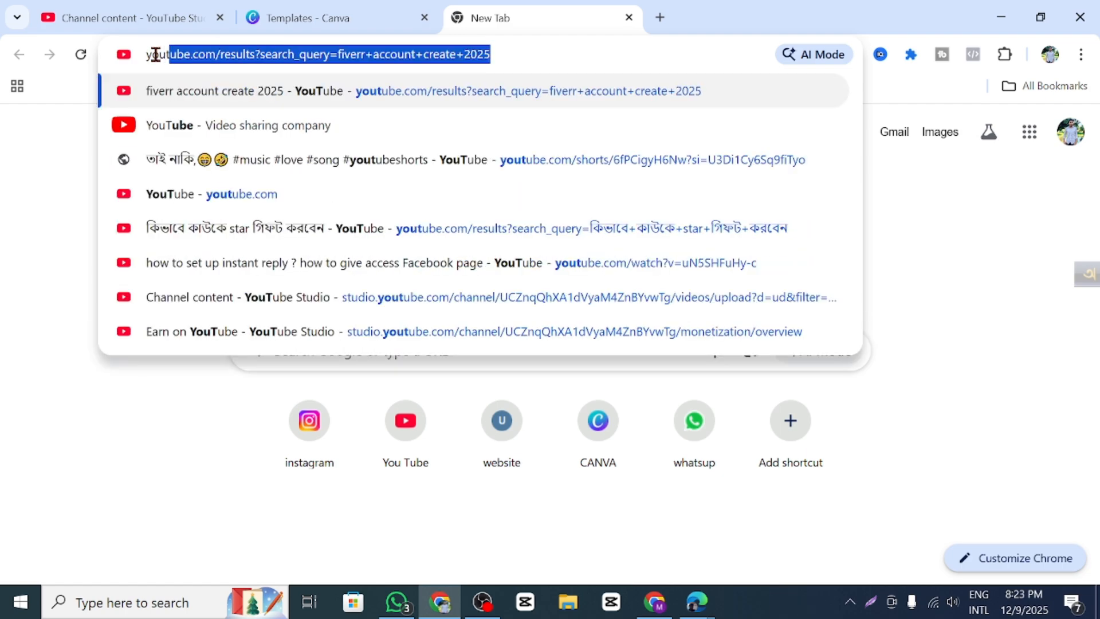
type("ube ")
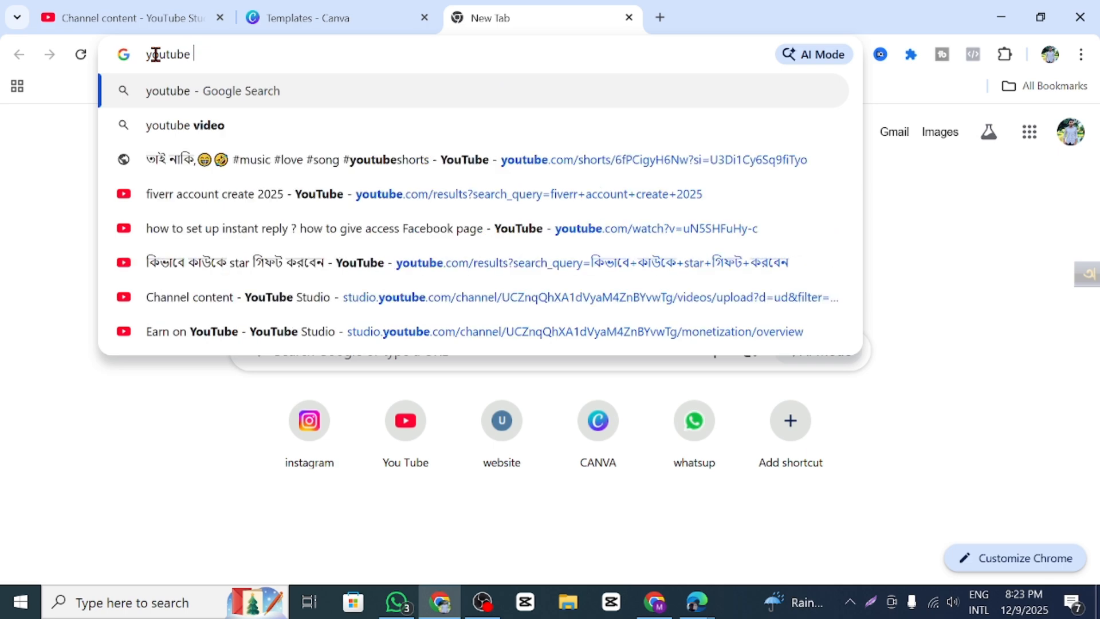
type("log")
left_click(252, 159)
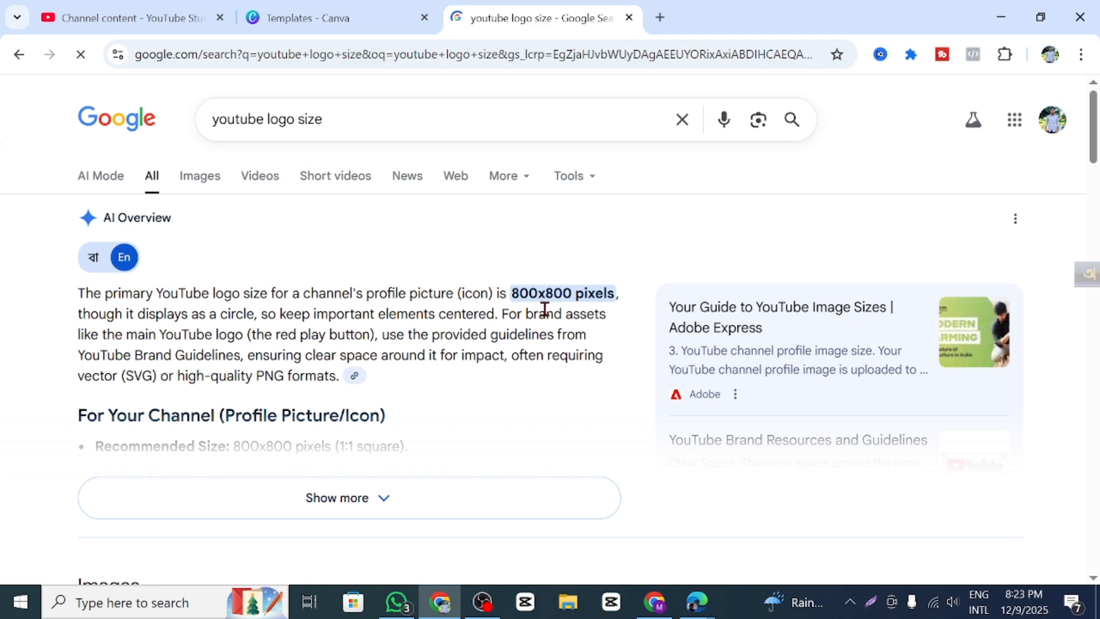
scroll(425, 308, "down", 7)
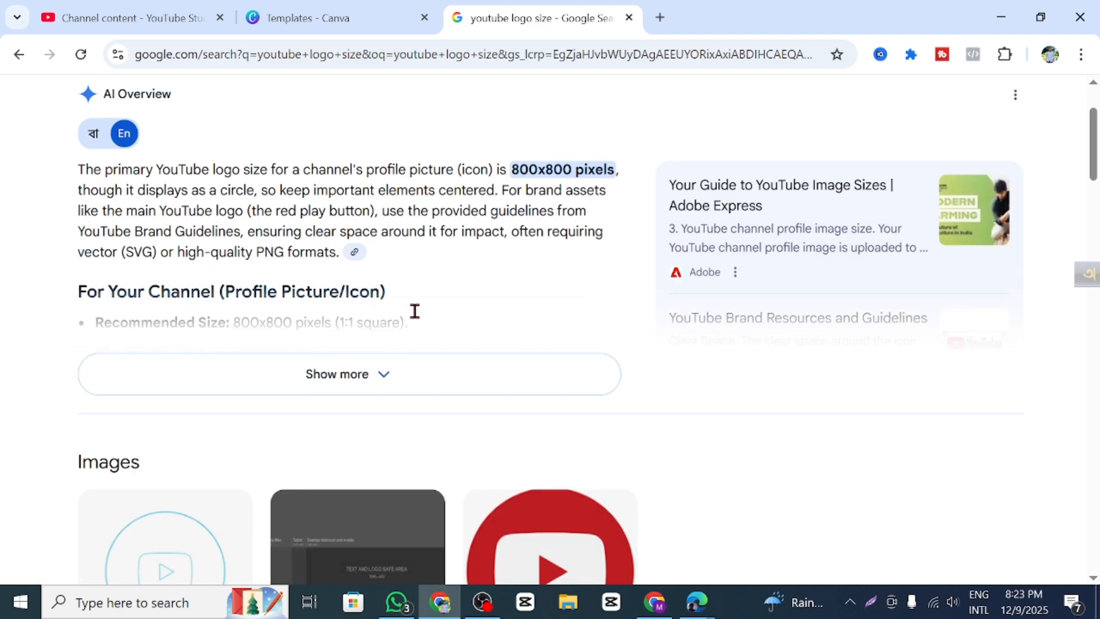
scroll(579, 189, "down", 5)
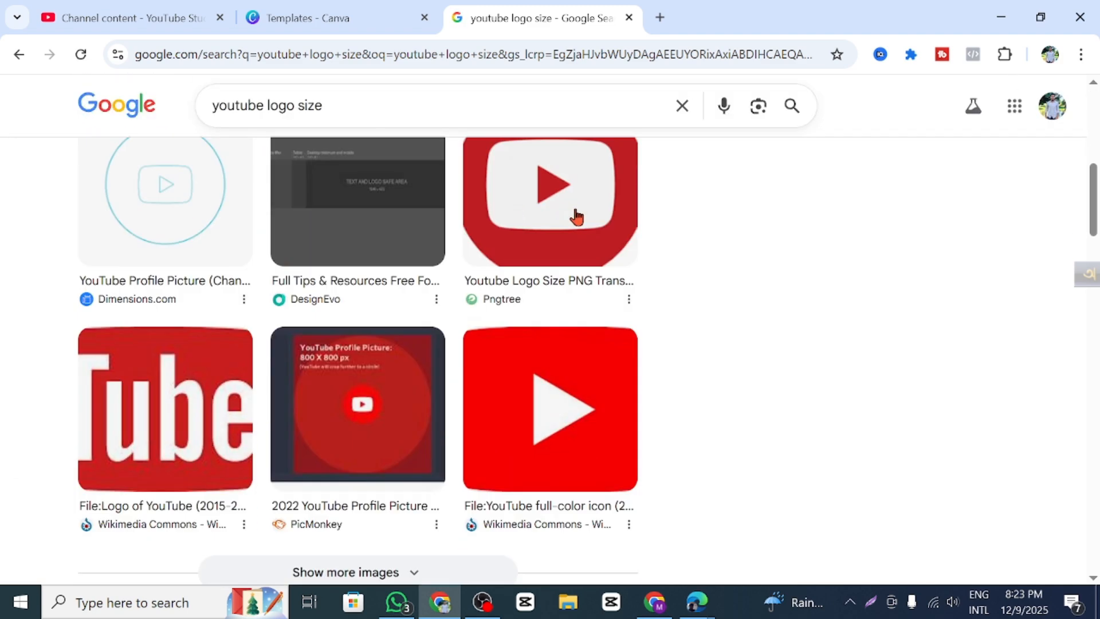
scroll(547, 258, "up", 9)
scroll(545, 267, "down", 3)
scroll(544, 267, "up", 5)
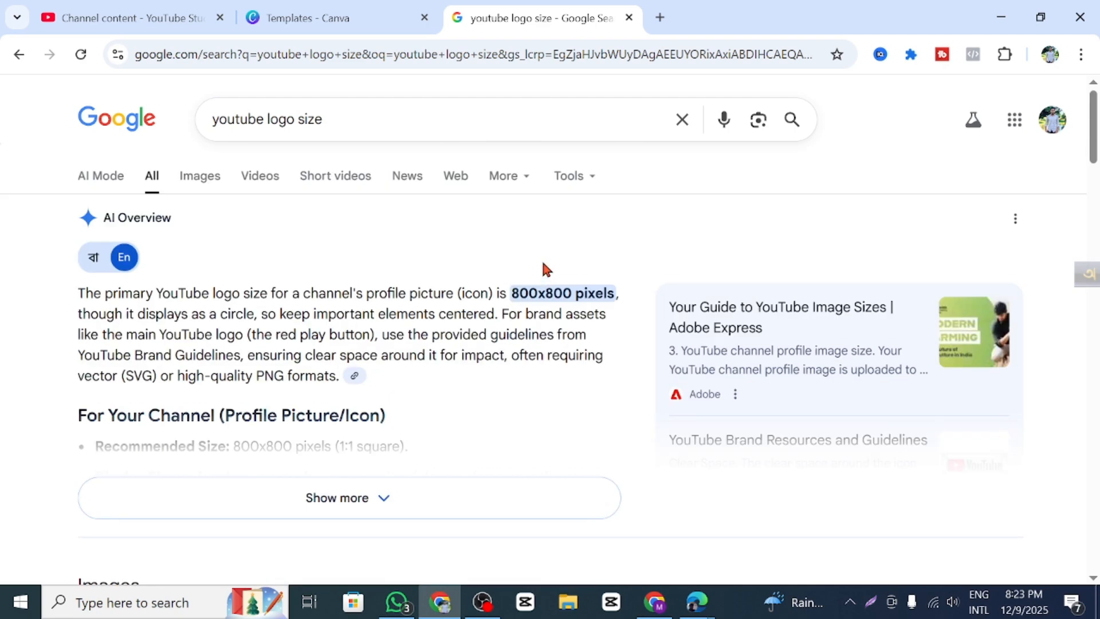
Return to Canva, enter a custom size of 800 × 800 px, and create a blank YouTube Channel Logo design
left_click(338, 18)
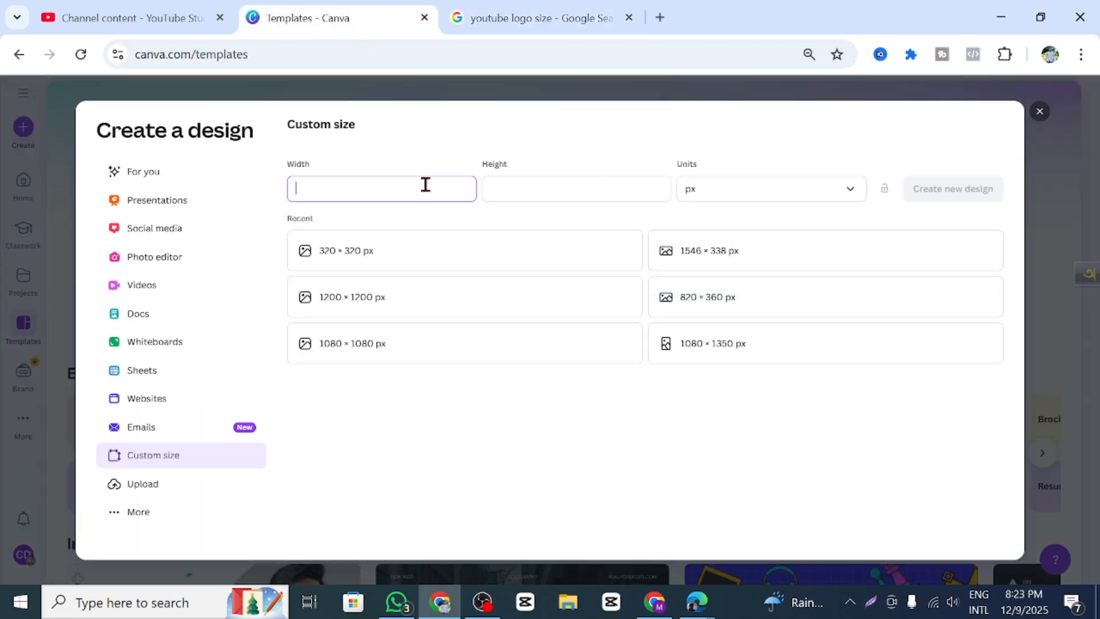
left_click(558, 192)
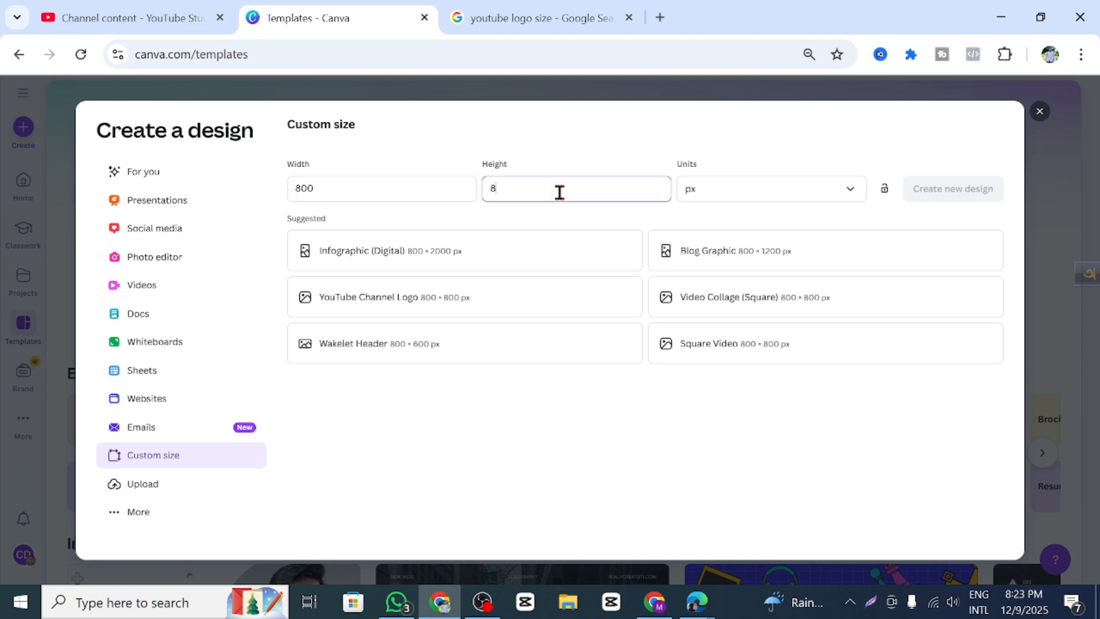
type("800")
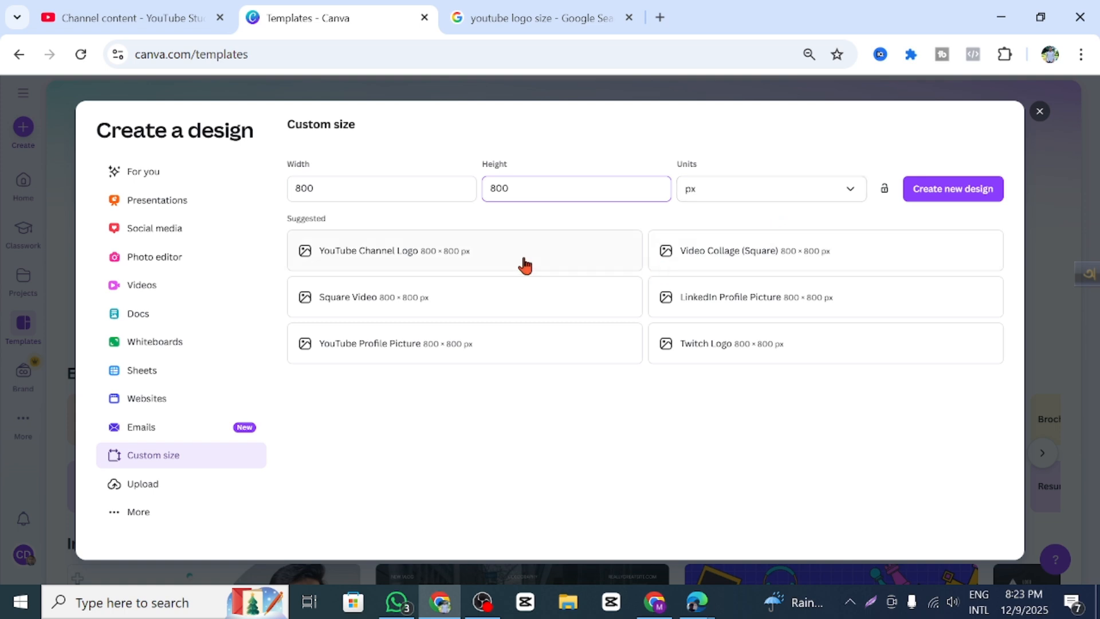
left_click(494, 252)
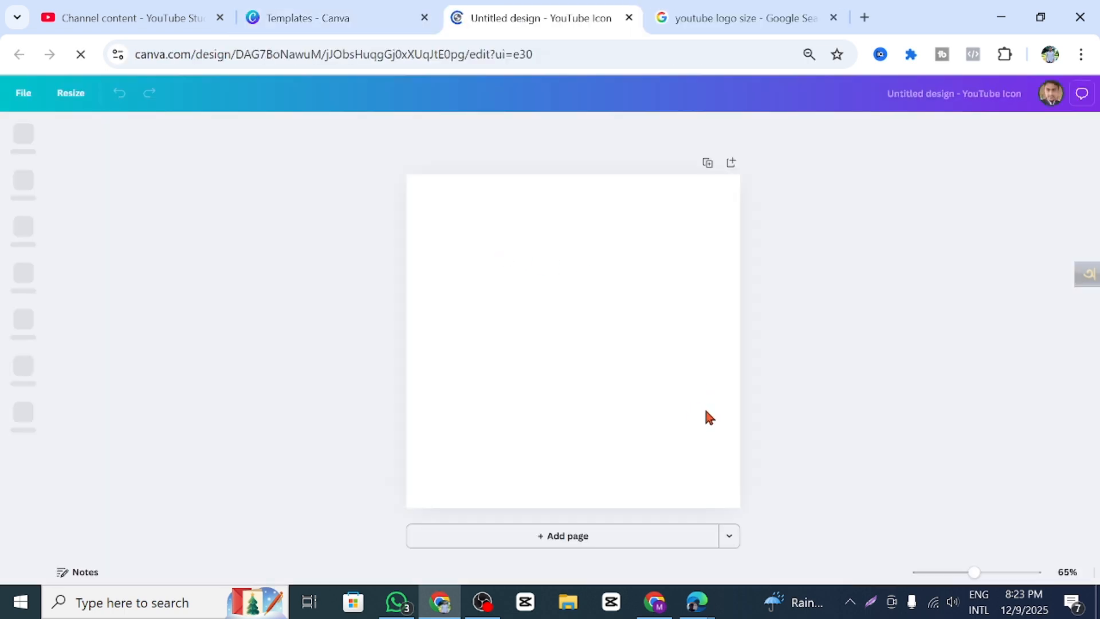
left_click(545, 354)
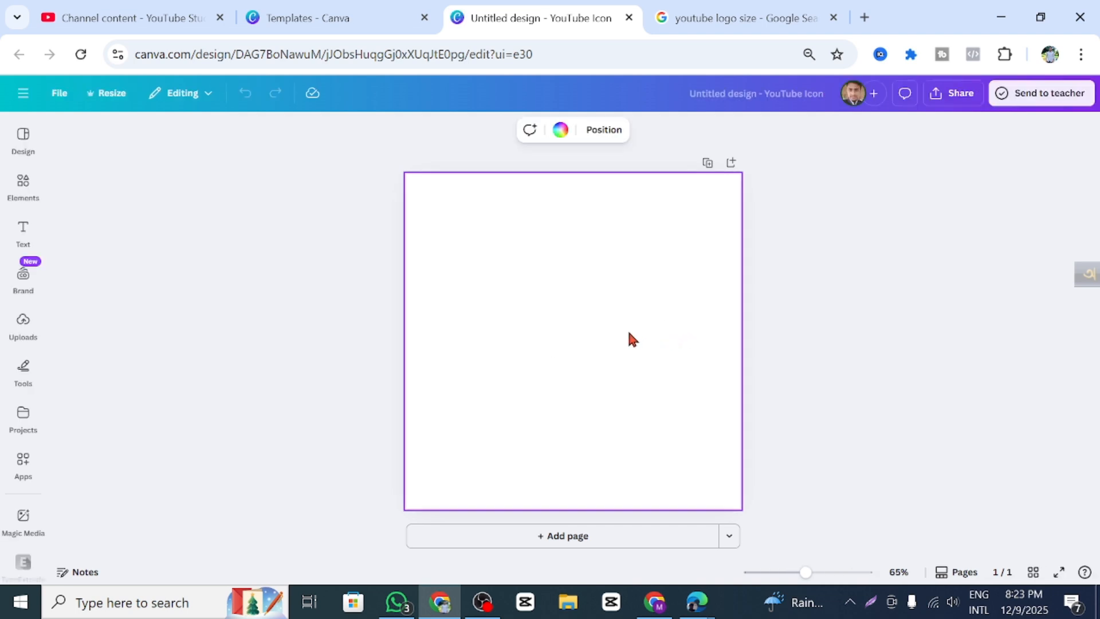
Browse the YouTube Icon templates for a suitable logo design
left_click(23, 138)
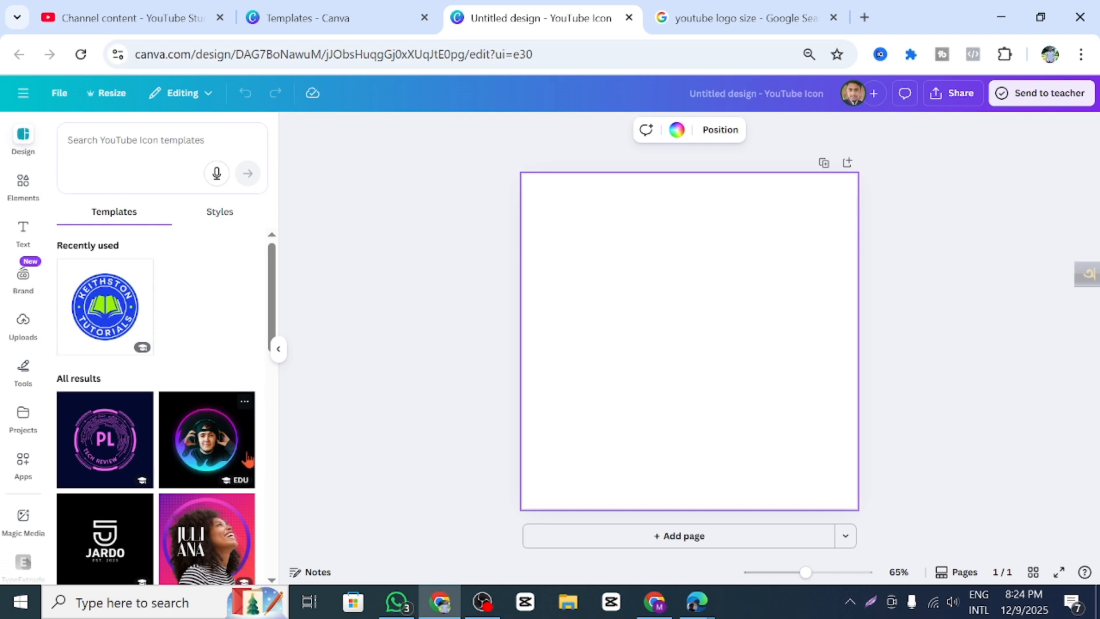
scroll(208, 480, "down", 5)
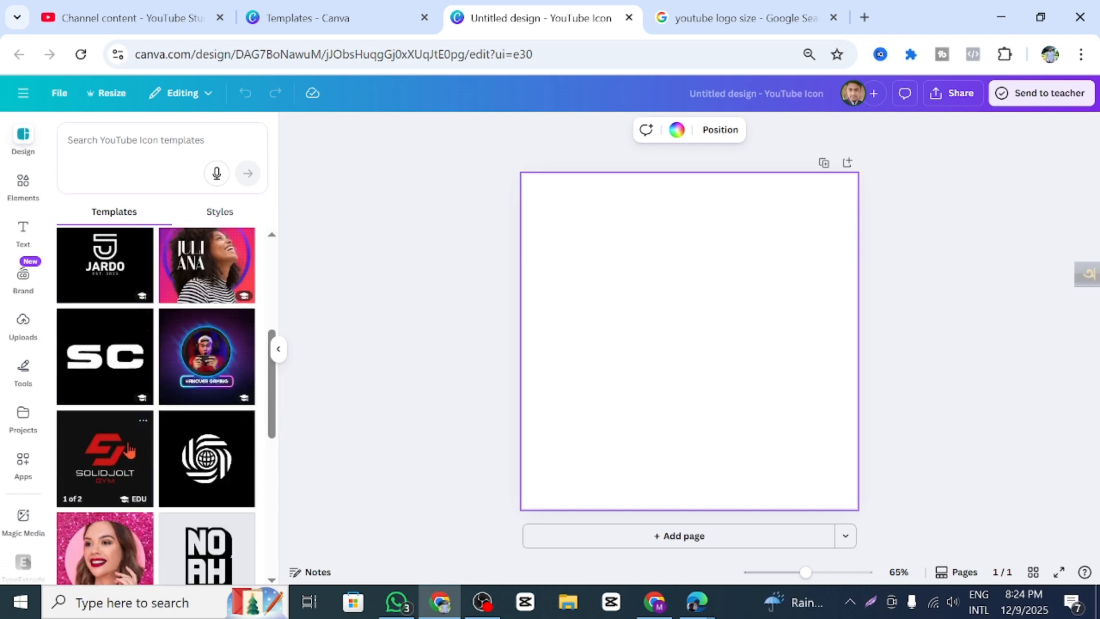
scroll(172, 475, "down", 5)
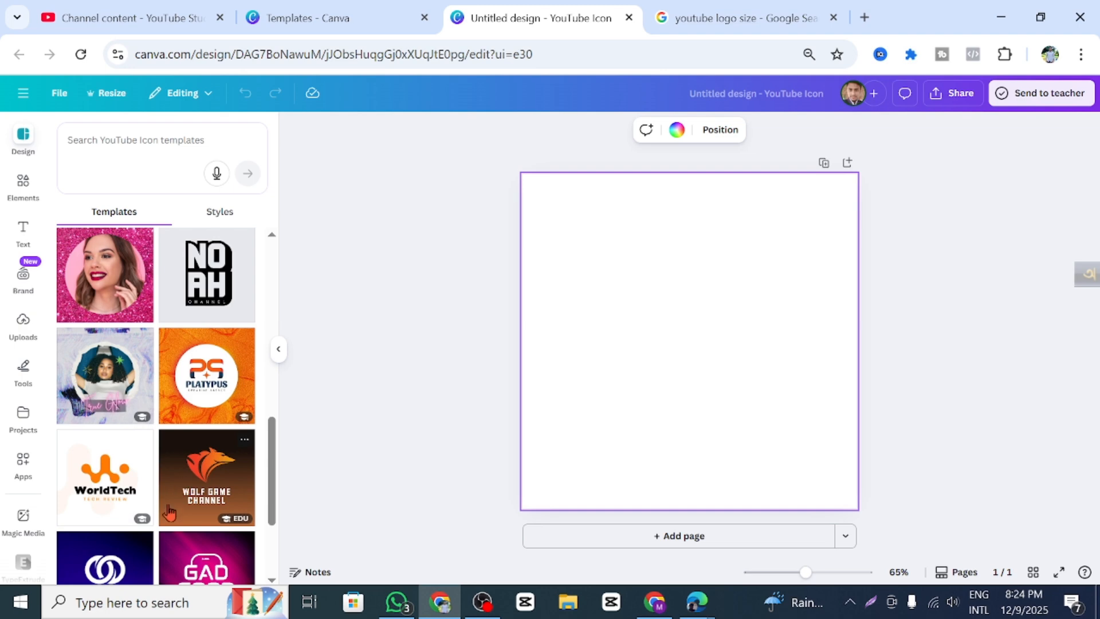
scroll(167, 511, "down", 3)
scroll(137, 473, "down", 3)
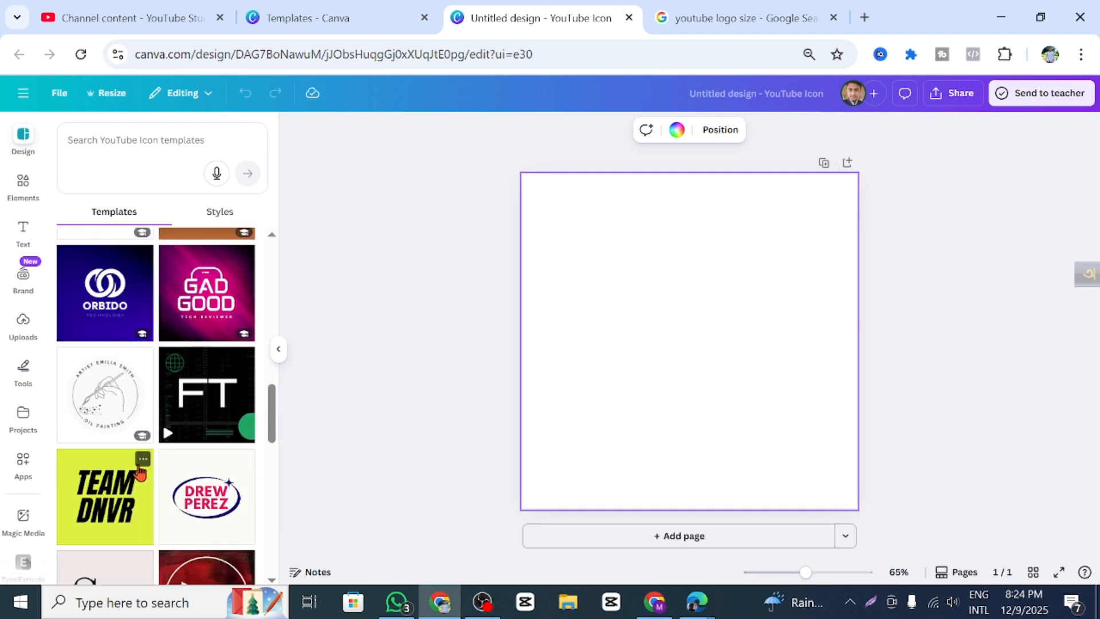
scroll(140, 473, "up", 5)
scroll(158, 467, "down", 3)
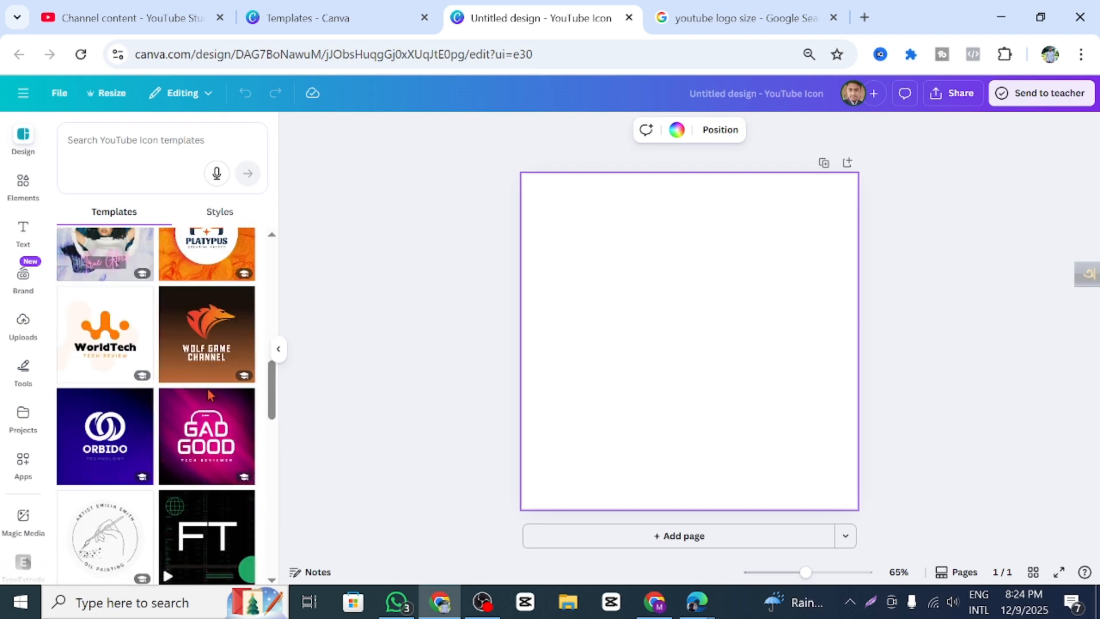
scroll(207, 401, "down", 6)
scroll(189, 427, "up", 6)
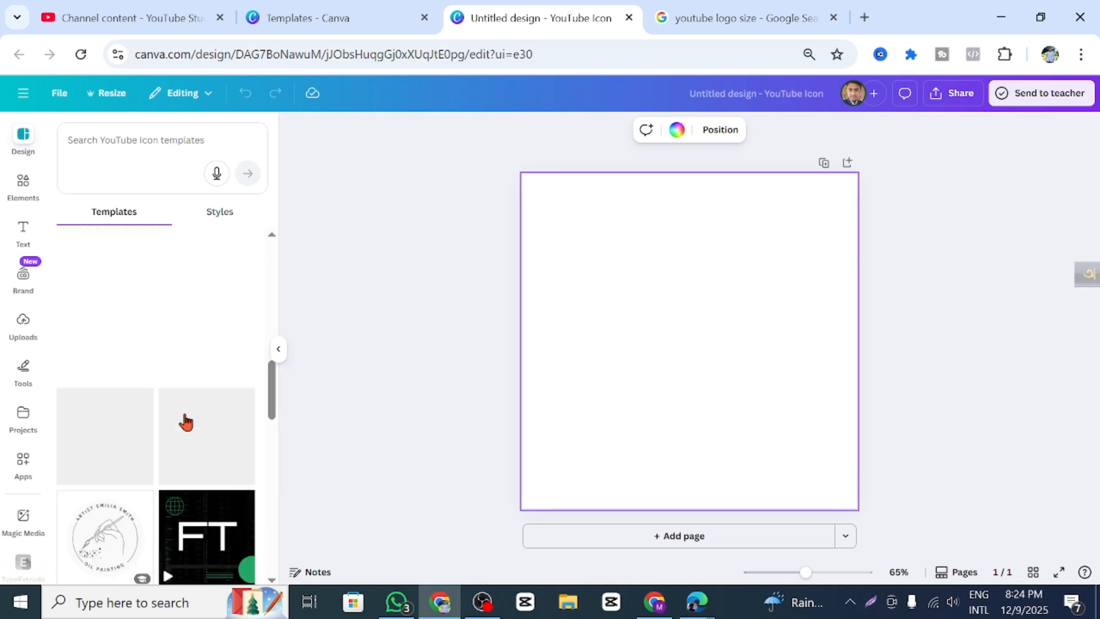
scroll(185, 424, "down", 6)
scroll(183, 429, "down", 3)
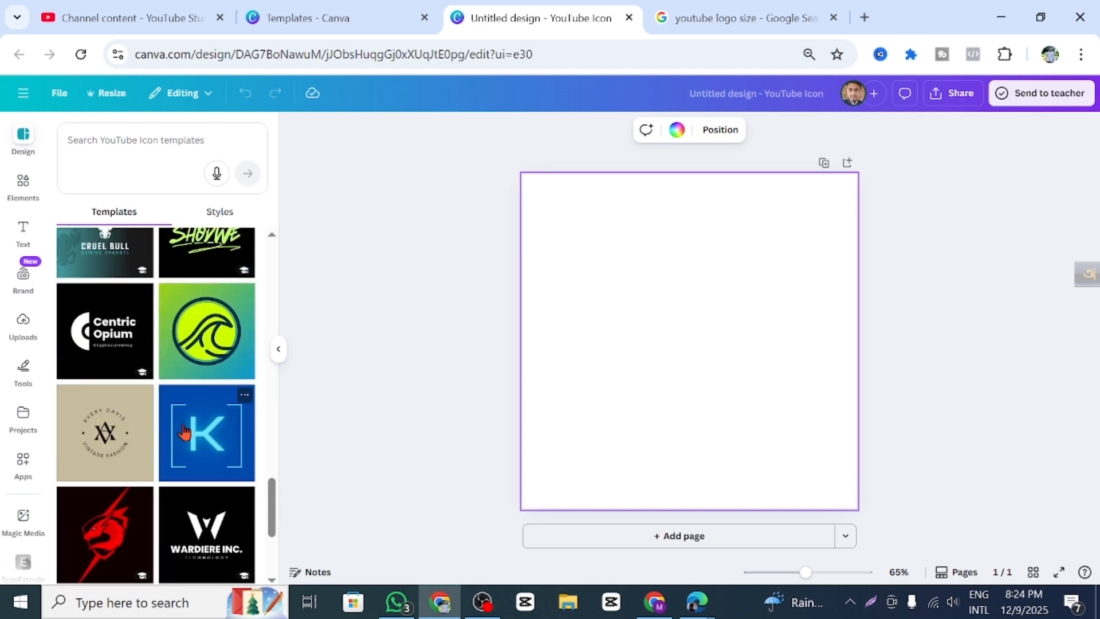
scroll(176, 439, "down", 2)
scroll(158, 432, "up", 10)
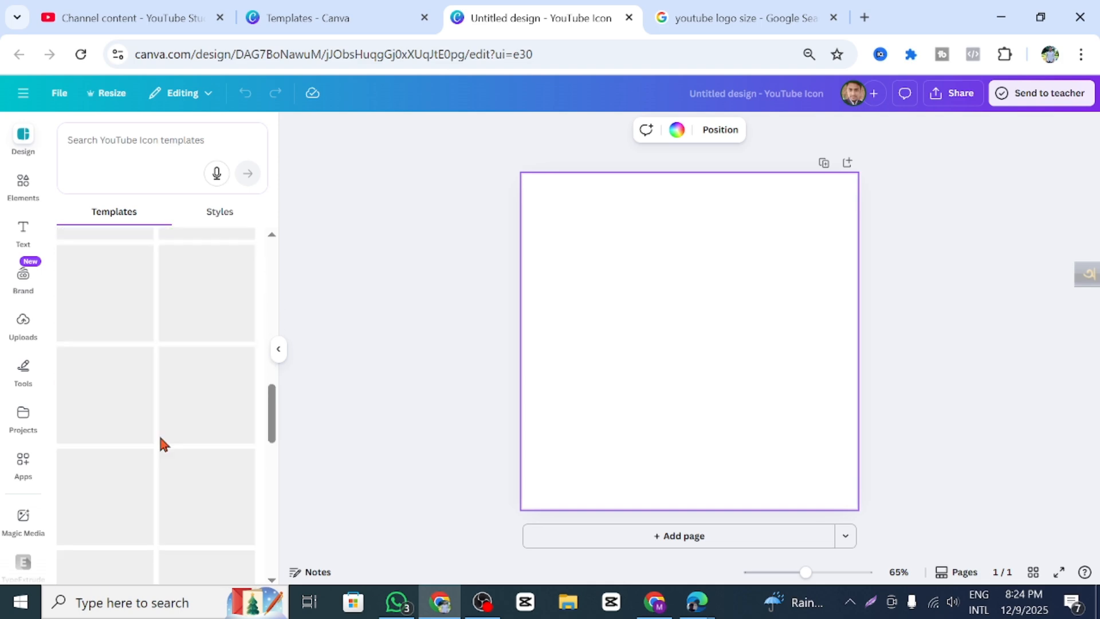
scroll(148, 324, "up", 3)
Search the YouTube Icon templates for "tech logo"
left_click(116, 142)
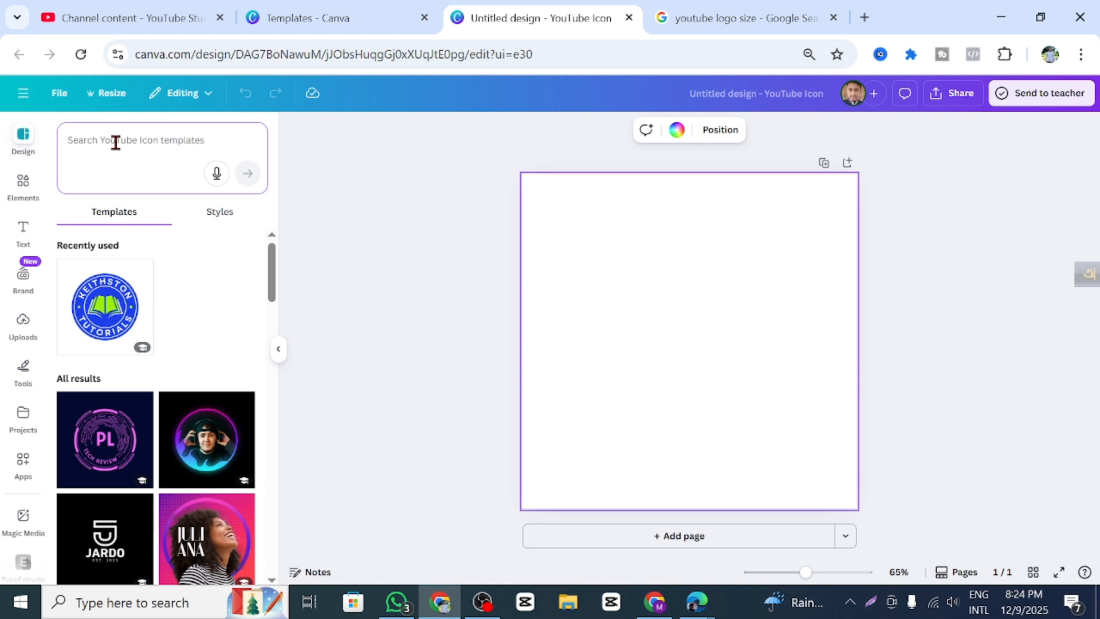
type("tech")
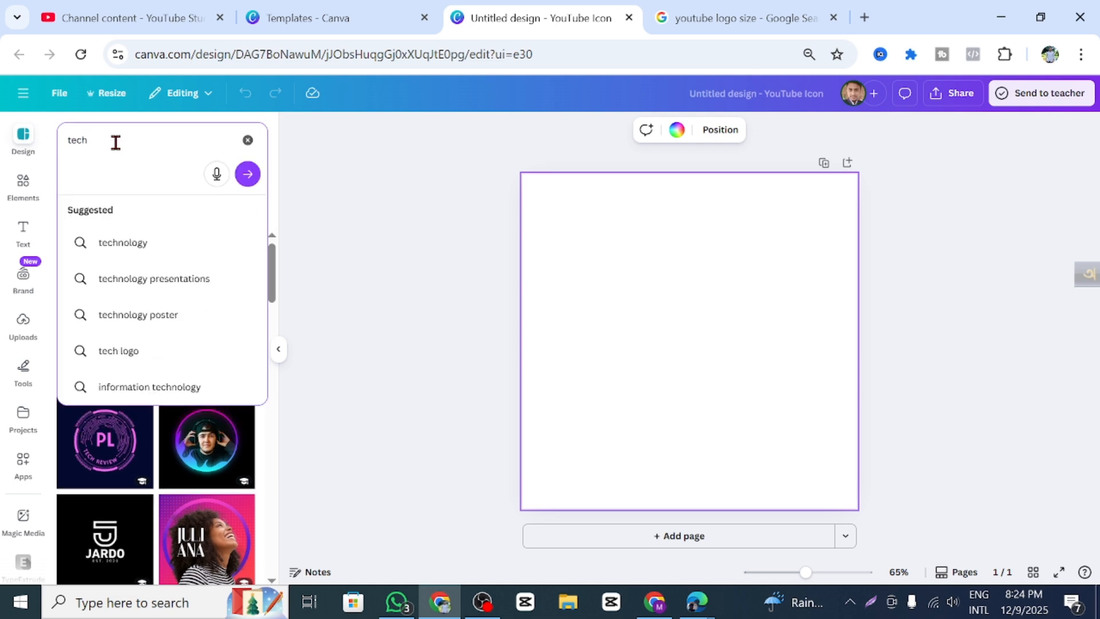
left_click(117, 351)
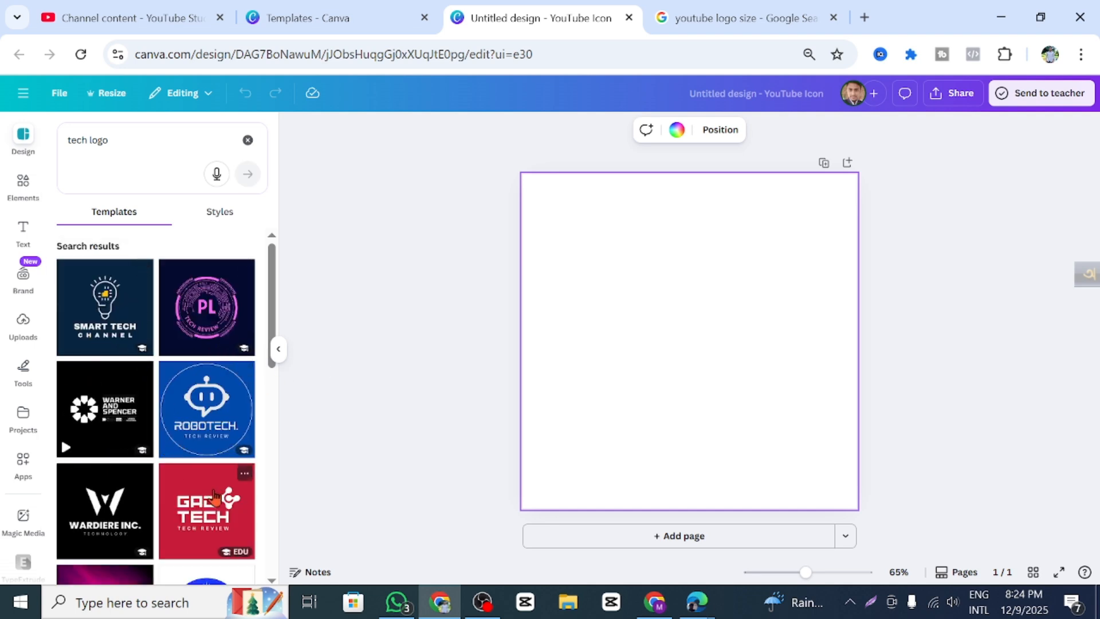
Look through the tech logo templates to compare the available designs
scroll(214, 496, "down", 2)
scroll(172, 516, "down", 2)
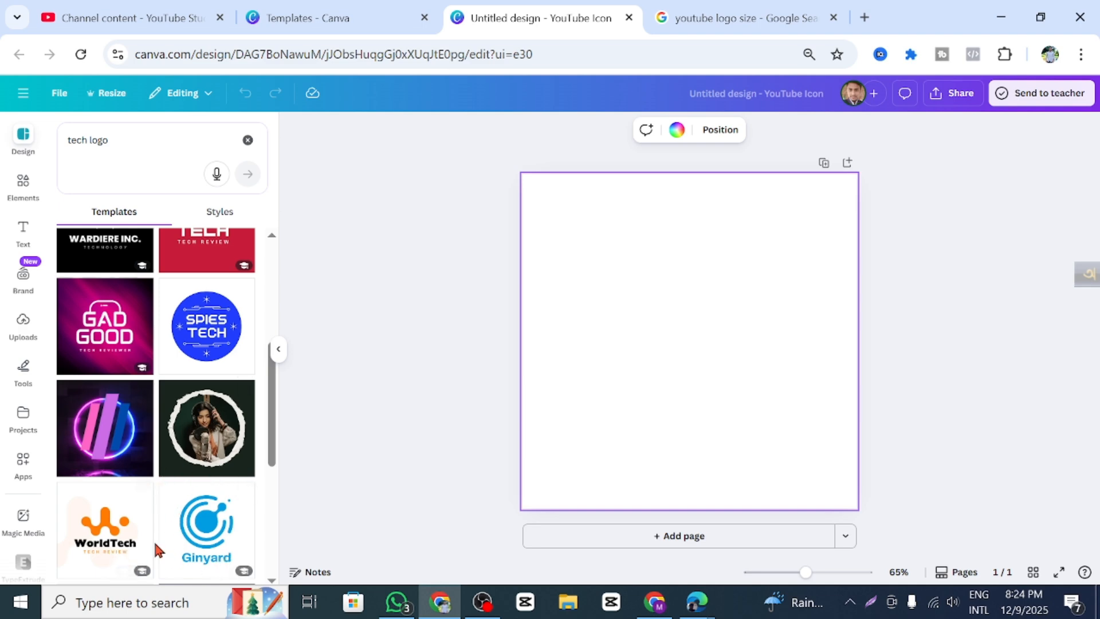
scroll(140, 513, "down", 2)
scroll(140, 514, "down", 2)
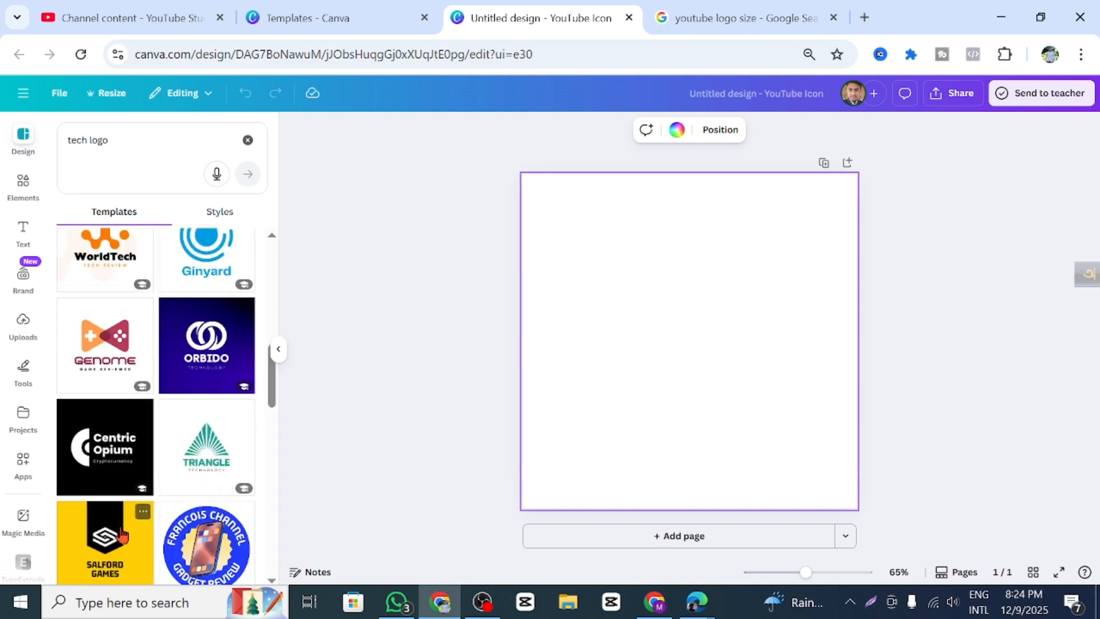
scroll(125, 553, "down", 1)
scroll(127, 565, "down", 2)
scroll(157, 528, "down", 2)
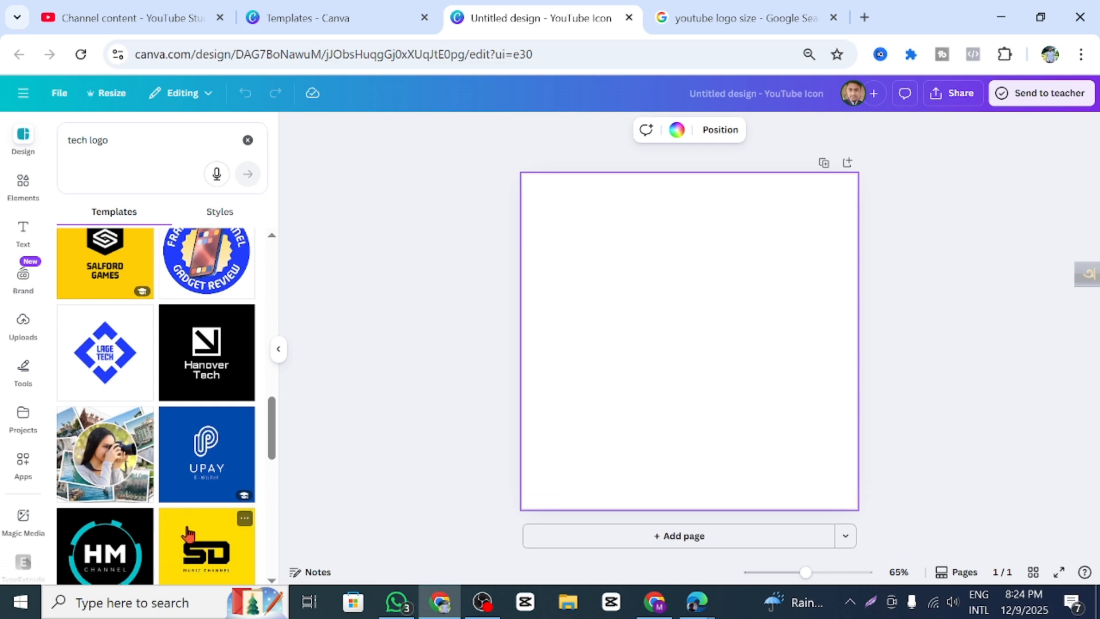
scroll(172, 504, "down", 2)
scroll(172, 515, "down", 8)
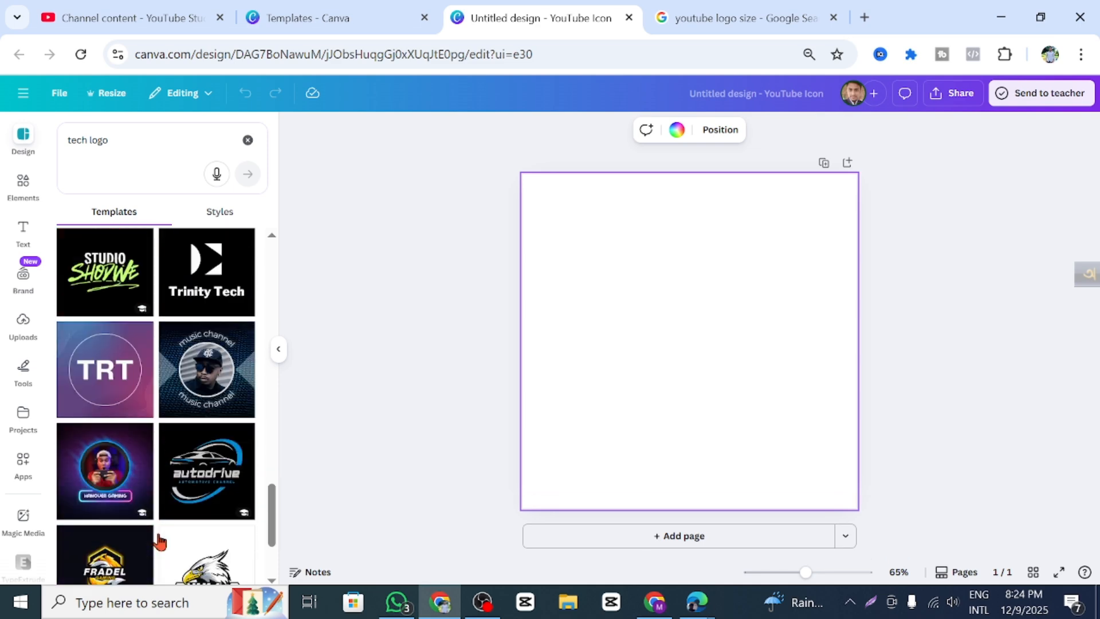
scroll(199, 500, "down", 7)
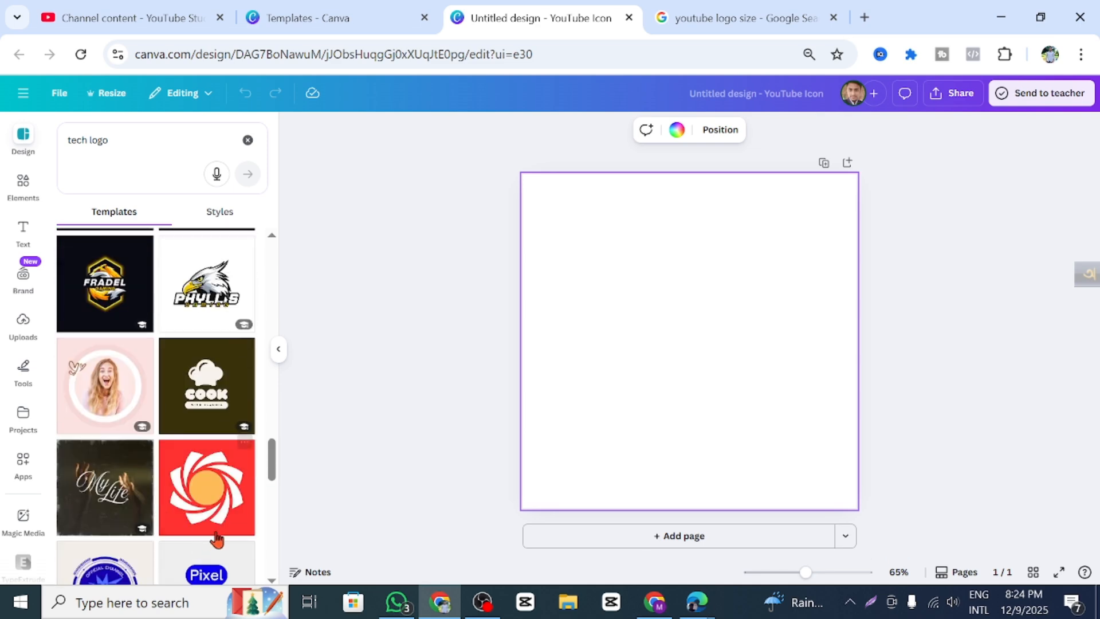
scroll(195, 504, "down", 2)
scroll(161, 516, "down", 5)
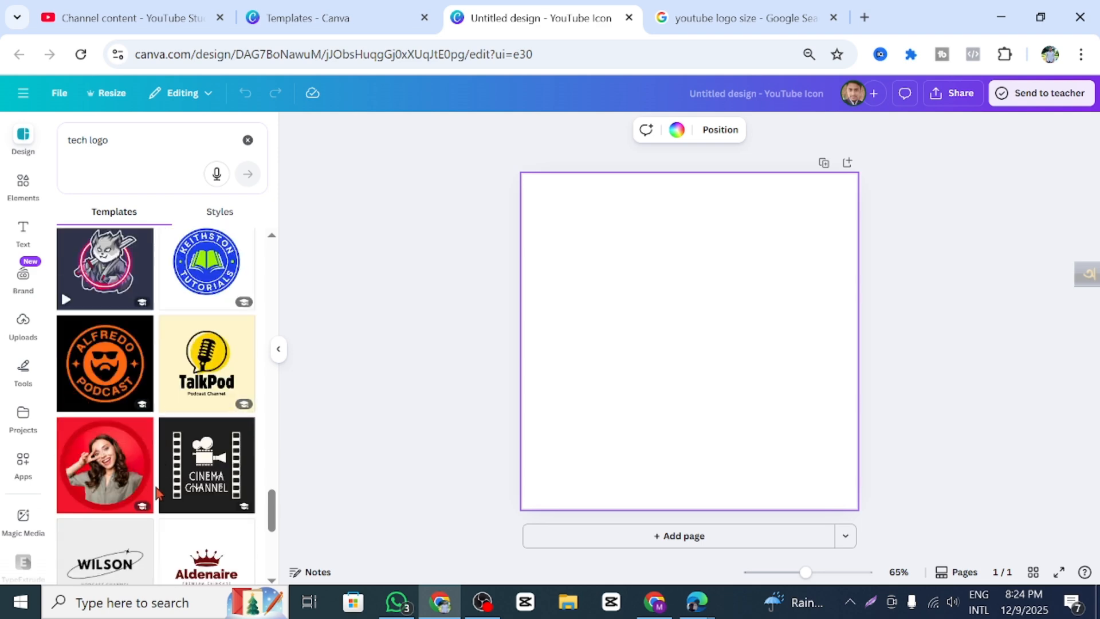
Apply the Smart Tech Channel logo template to the blank page, and replace it with the similar BlockTech template
scroll(166, 518, "up", 20)
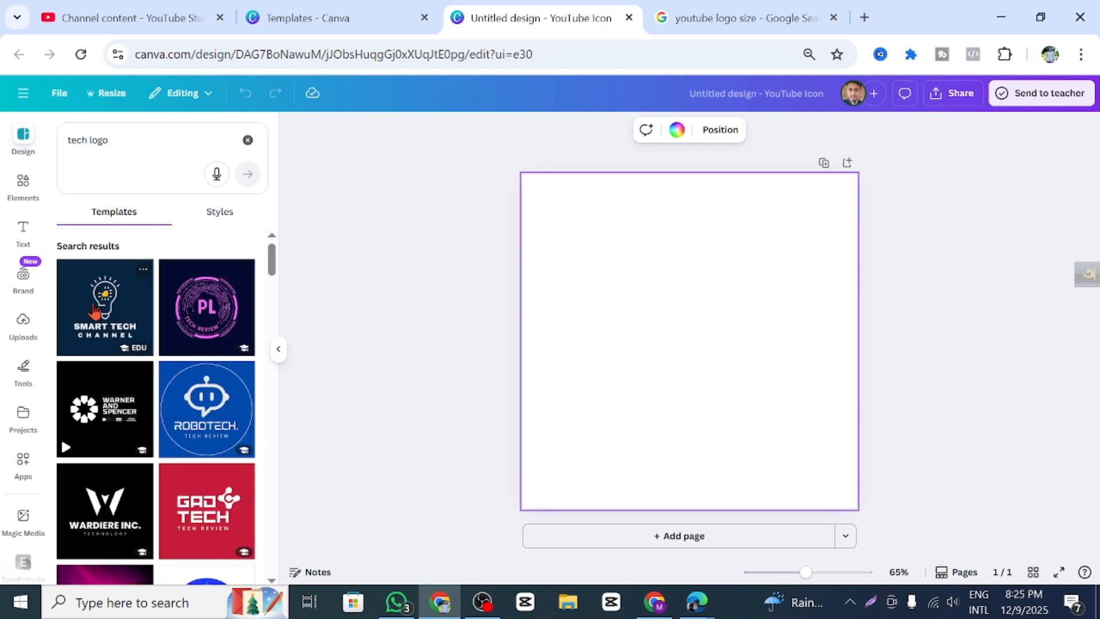
left_click(104, 340)
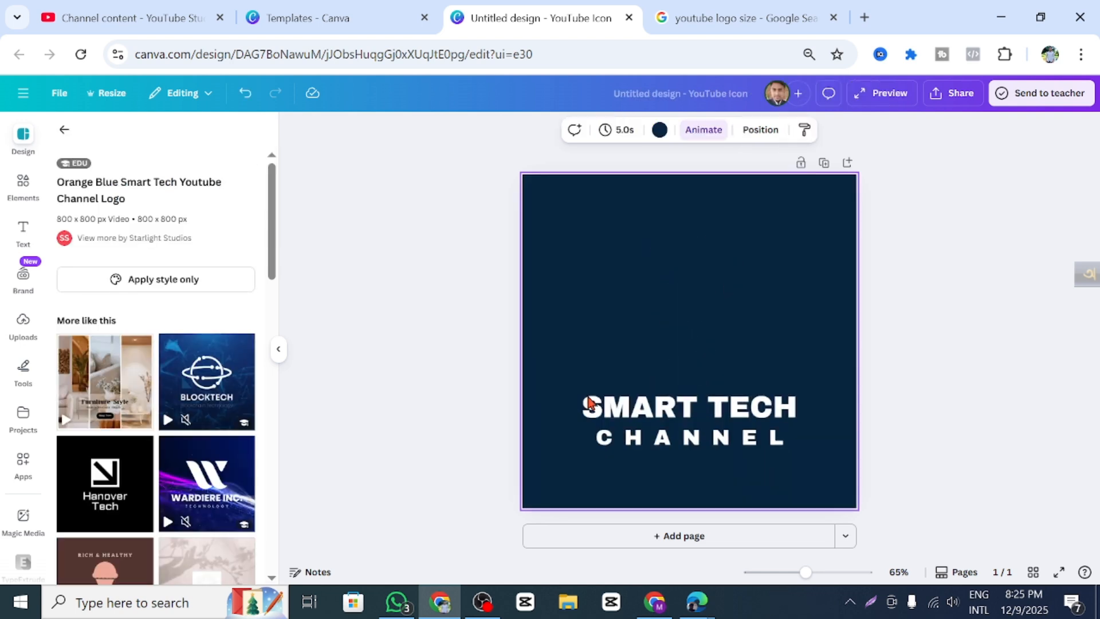
left_click(206, 383)
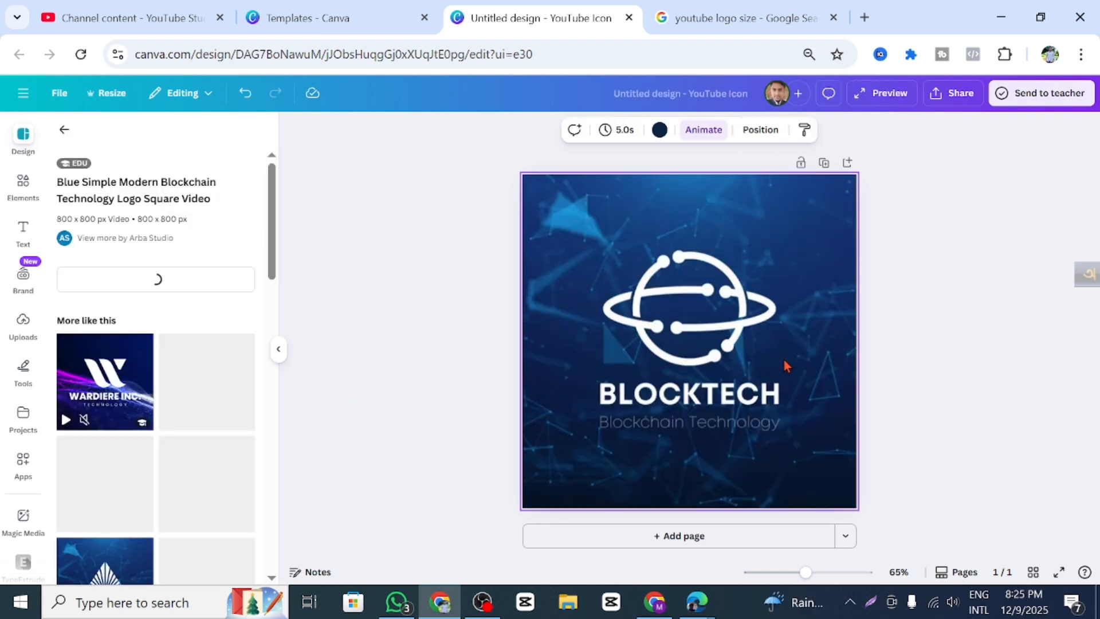
Replace the BlockTech design with the Gaming YouTube Channel Logo in Blue Pink Typelectric Style template from the tech logo results
left_click(722, 441)
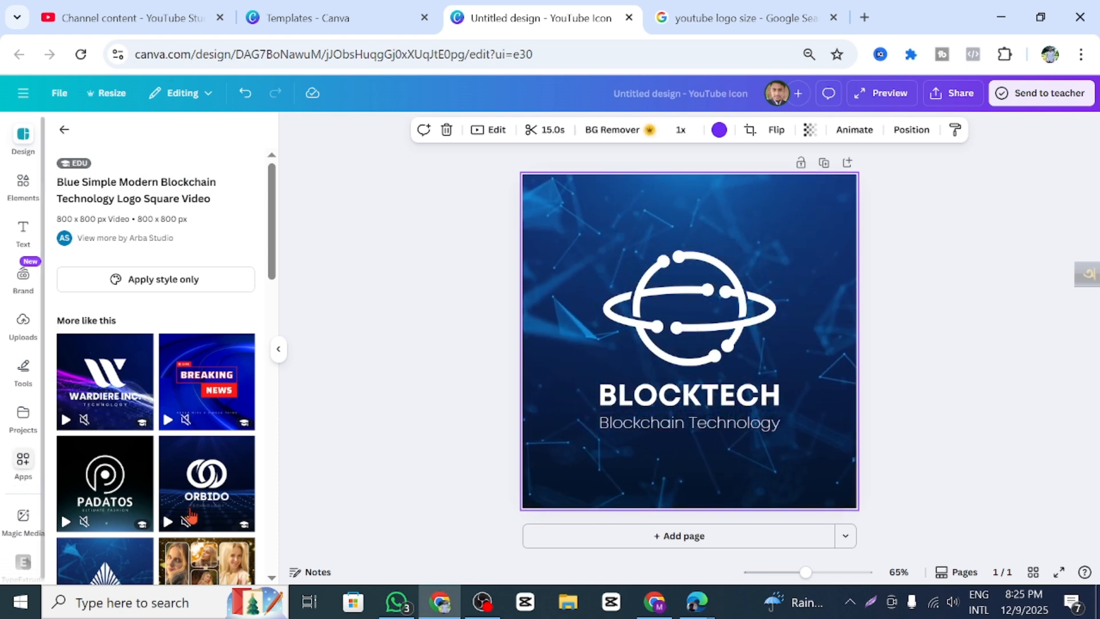
left_click(63, 130)
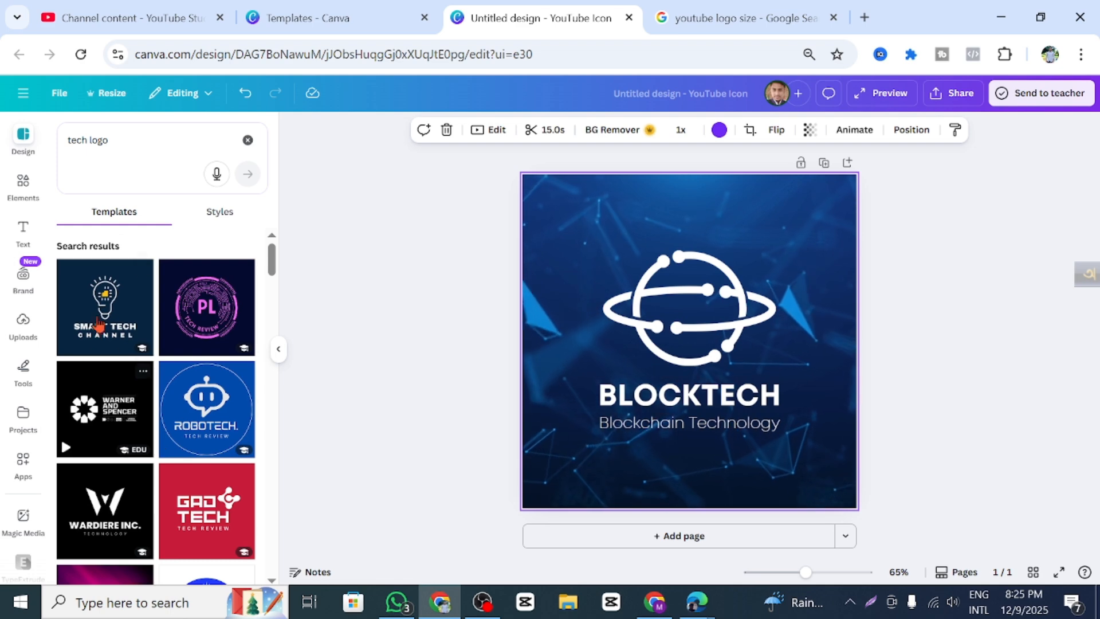
scroll(189, 487, "down", 3)
left_click(105, 551)
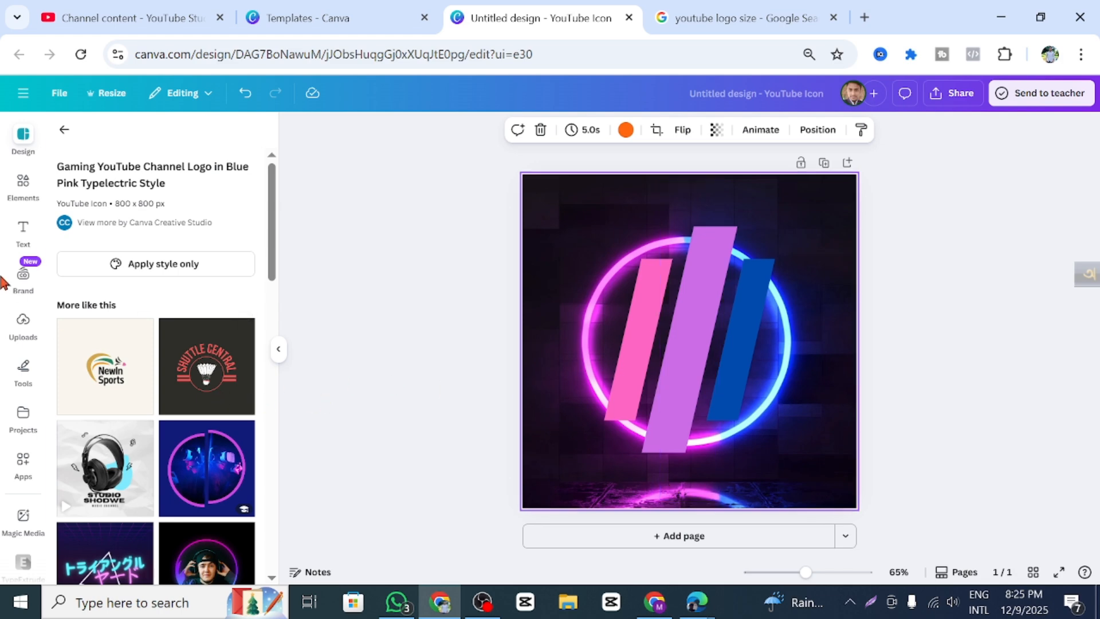
Look through the text apps and font combinations for a style that suits the channel name
left_click(22, 232)
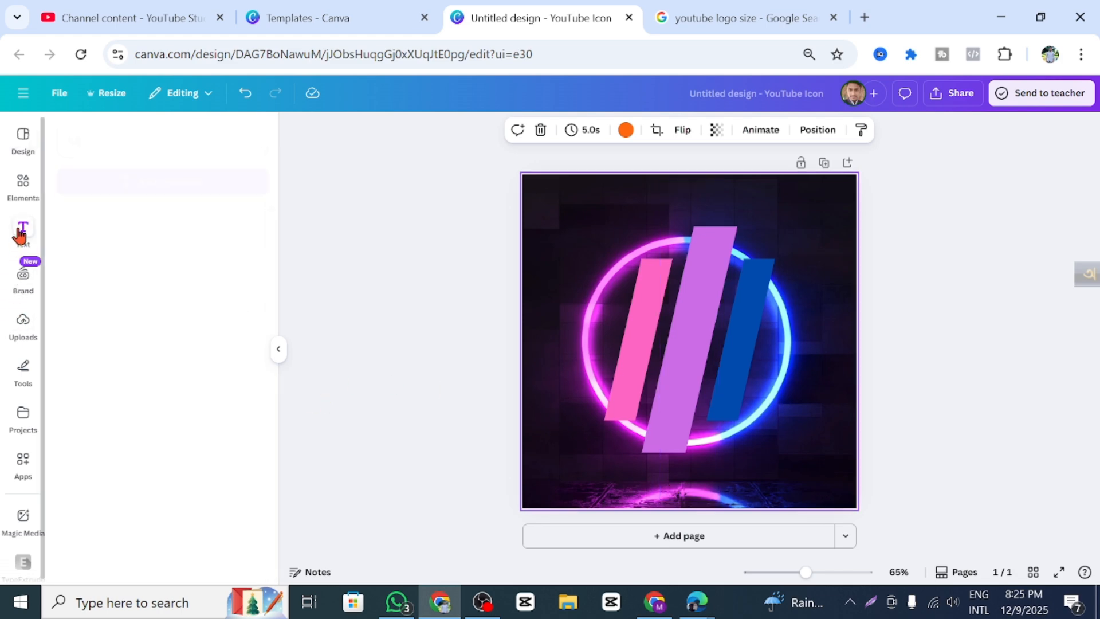
scroll(177, 400, "down", 5)
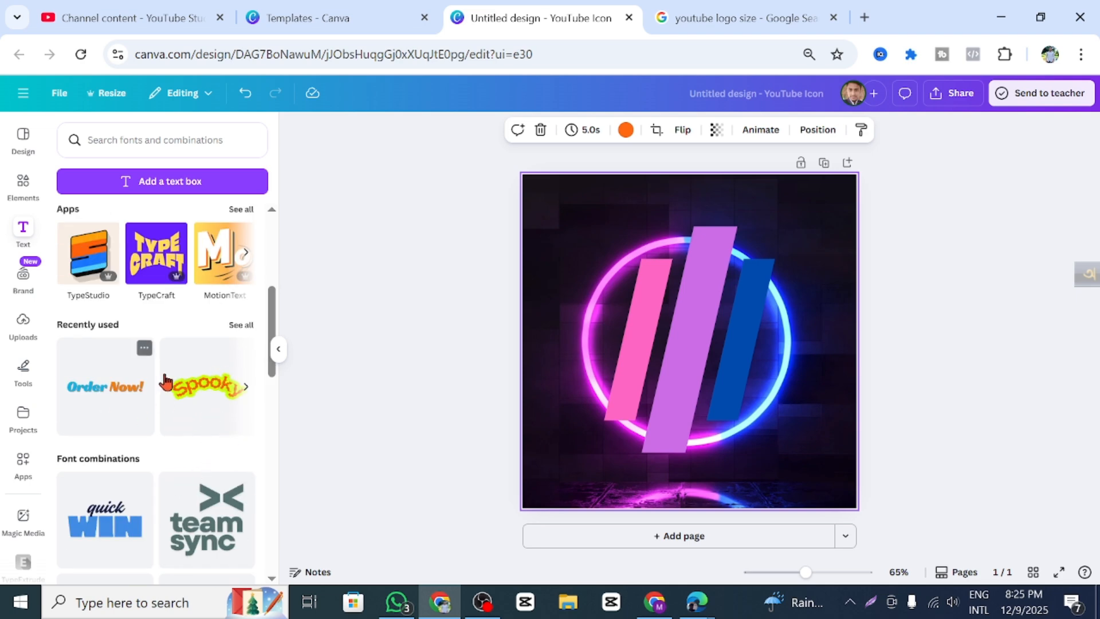
left_click(246, 252)
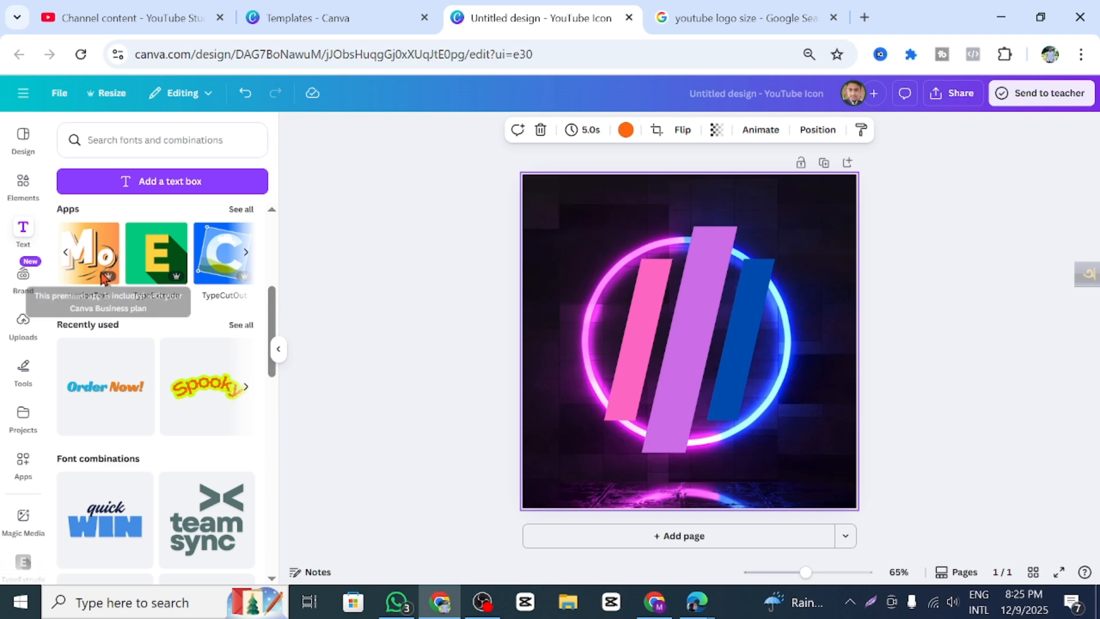
scroll(158, 428, "down", 8)
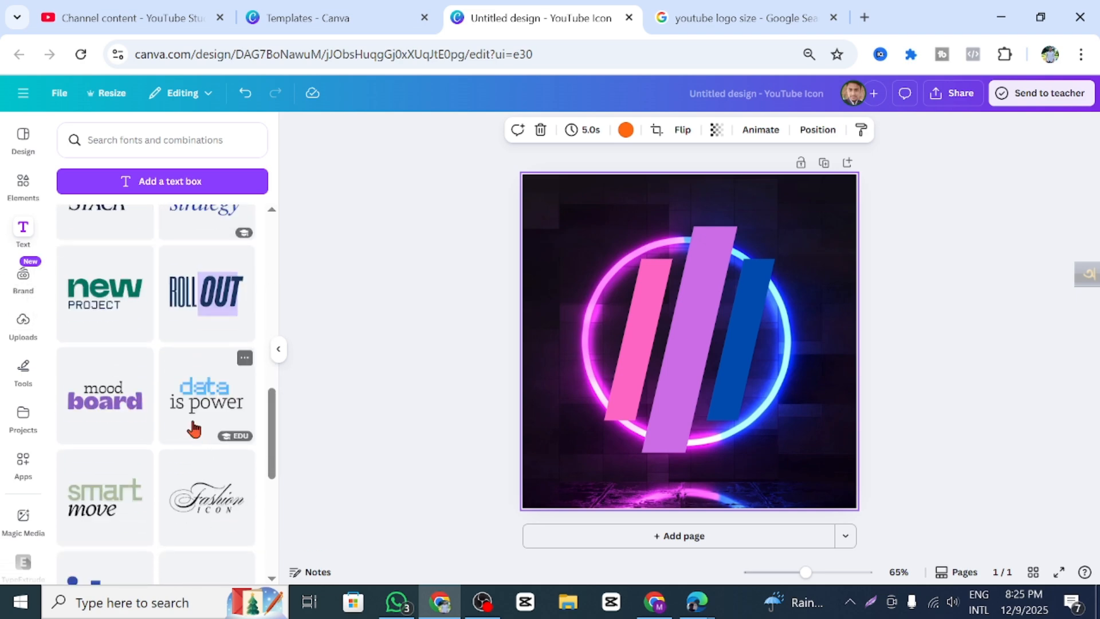
scroll(193, 428, "down", 5)
scroll(178, 537, "up", 2)
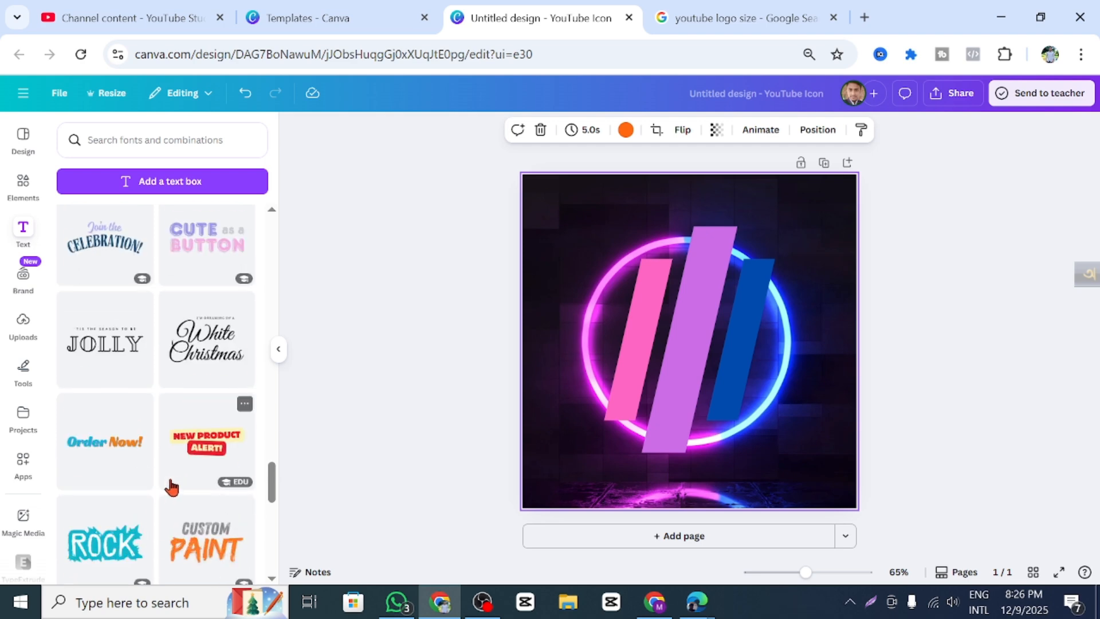
scroll(172, 484, "up", 3)
scroll(180, 480, "up", 10)
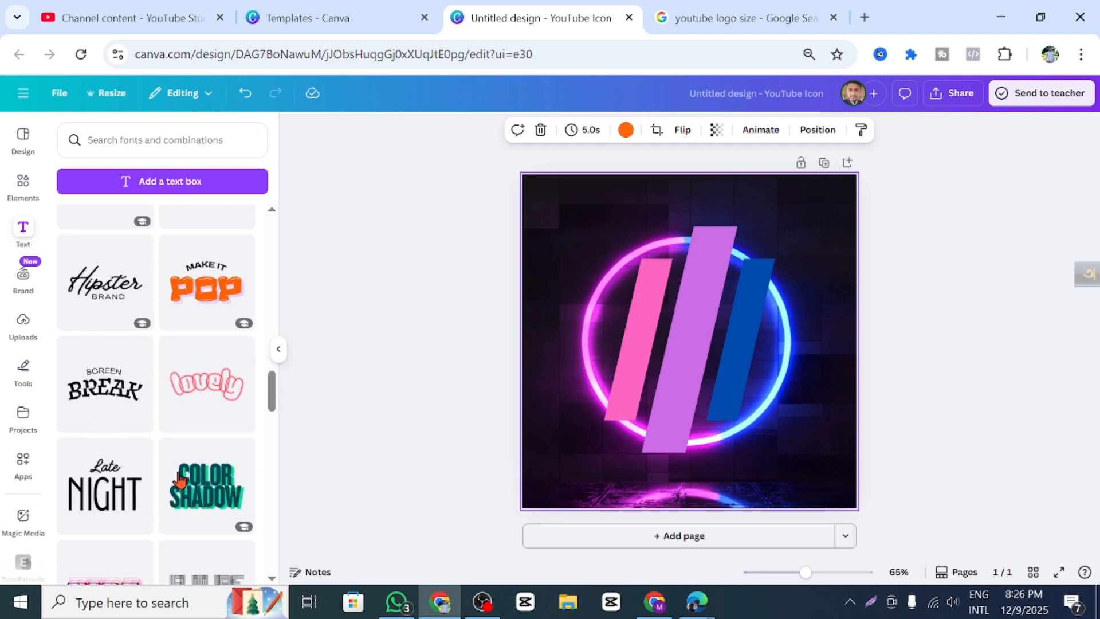
scroll(182, 493, "up", 2)
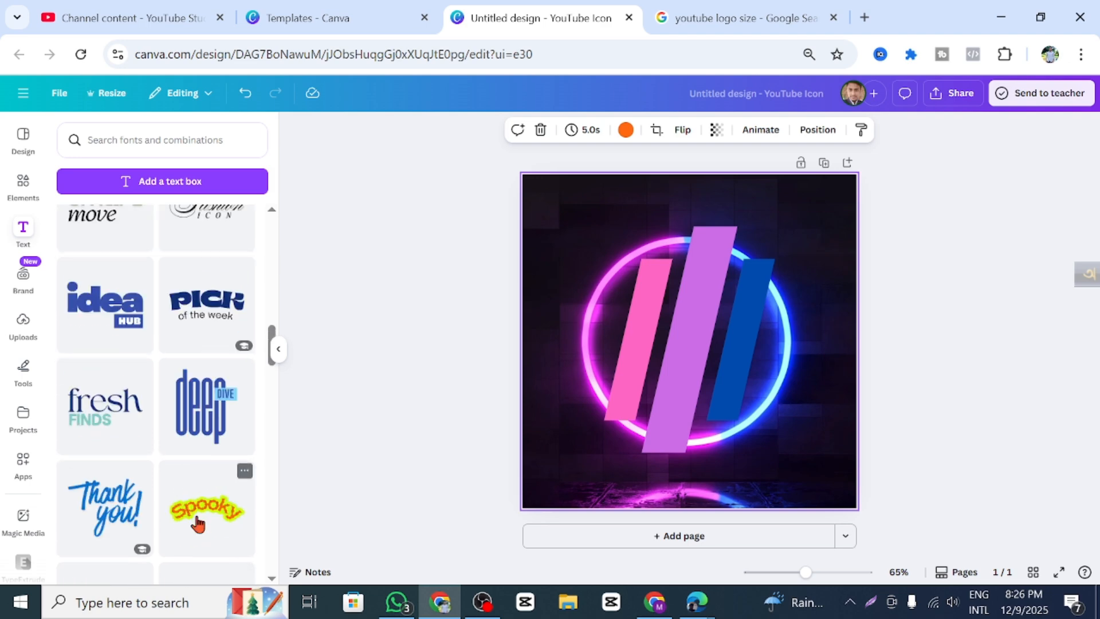
scroll(198, 522, "up", 4)
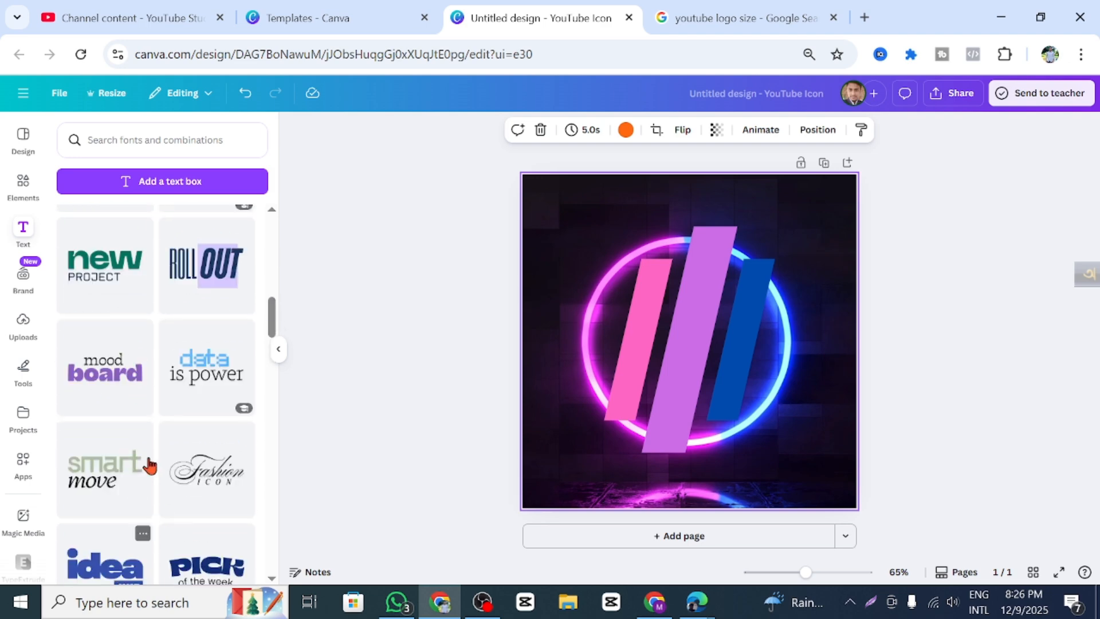
scroll(158, 470, "up", 6)
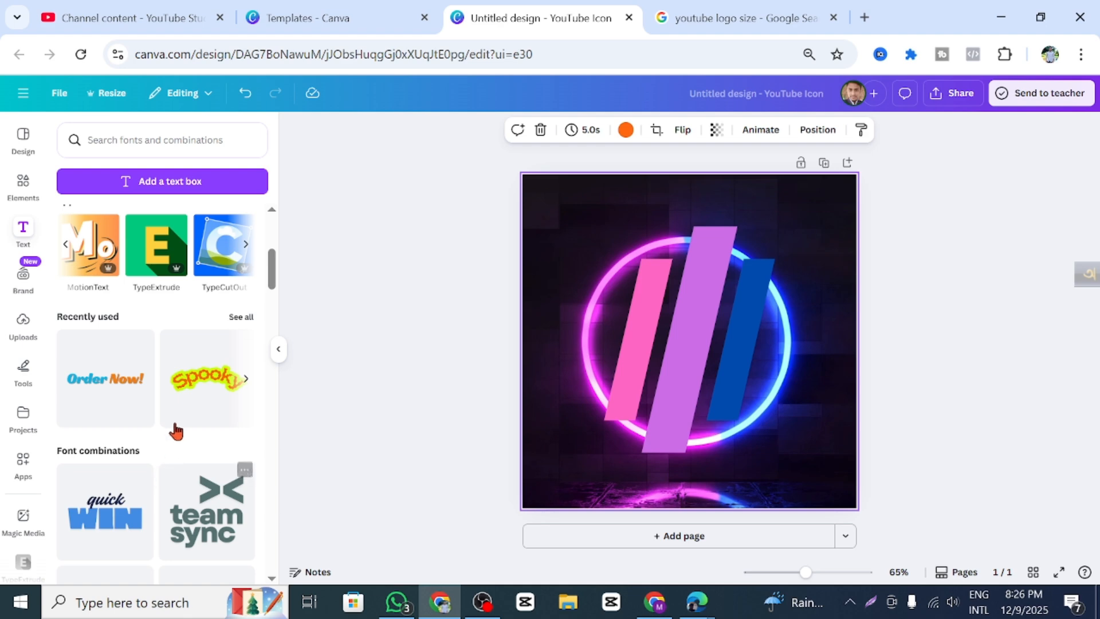
scroll(183, 427, "down", 1)
scroll(193, 422, "down", 5)
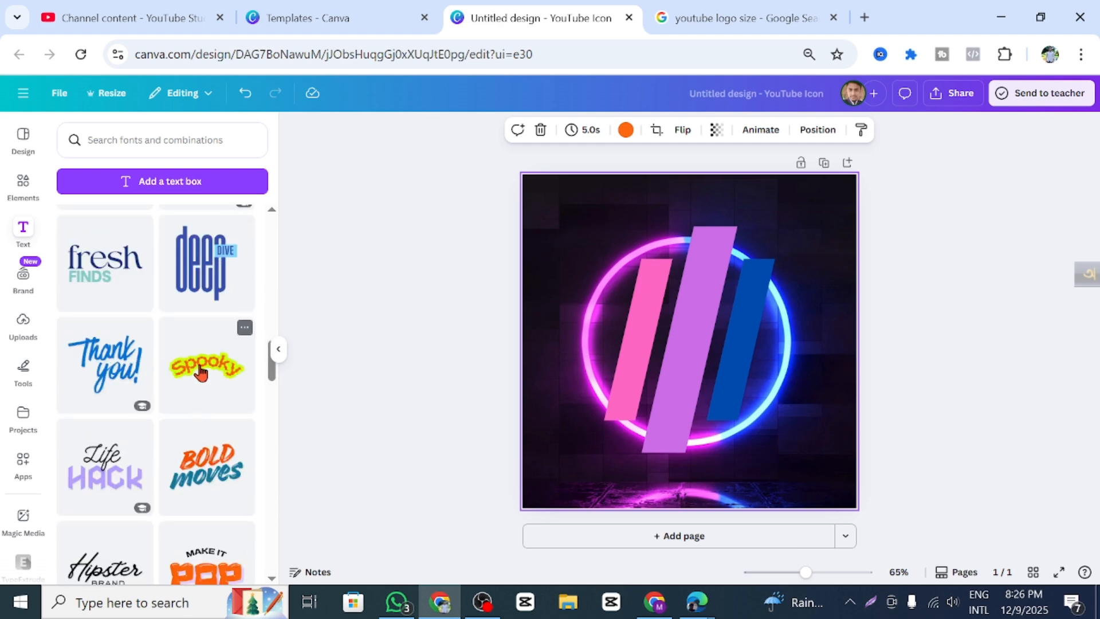
Add a bold italic Barlow Condensed font combination over the coloured stripes and change its wording to "NAHID TECH"
left_click(195, 404)
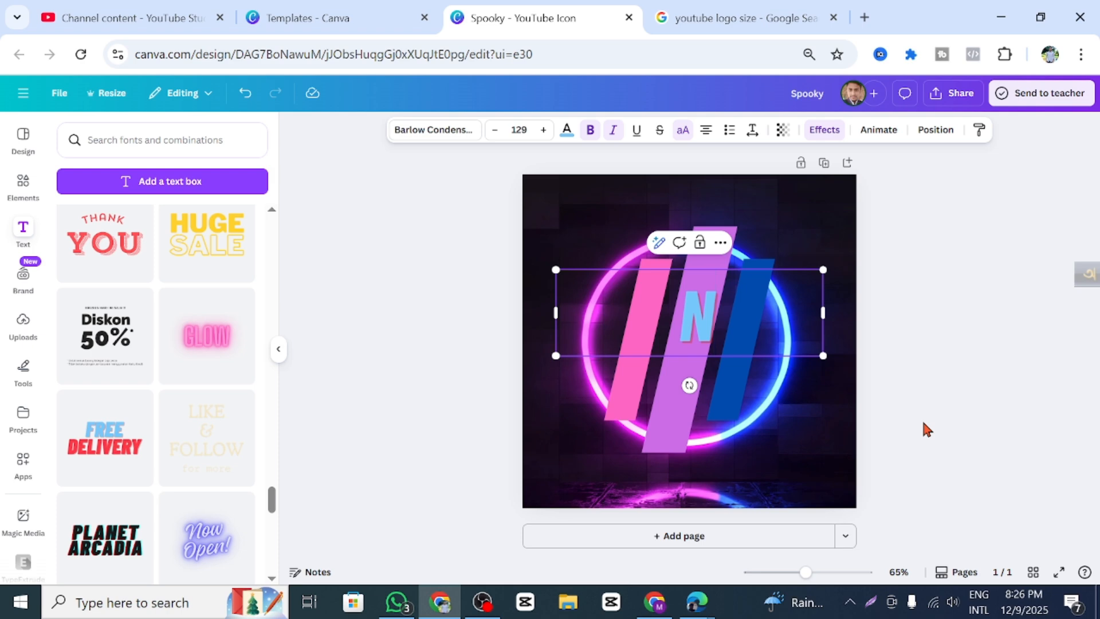
type("AH")
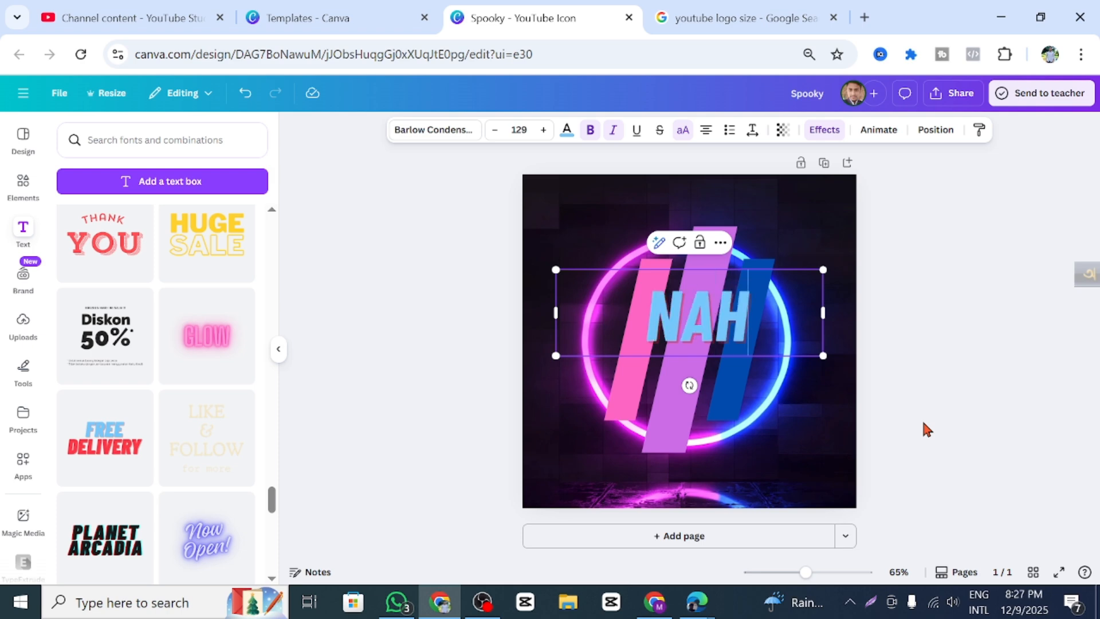
type("ID TECH")
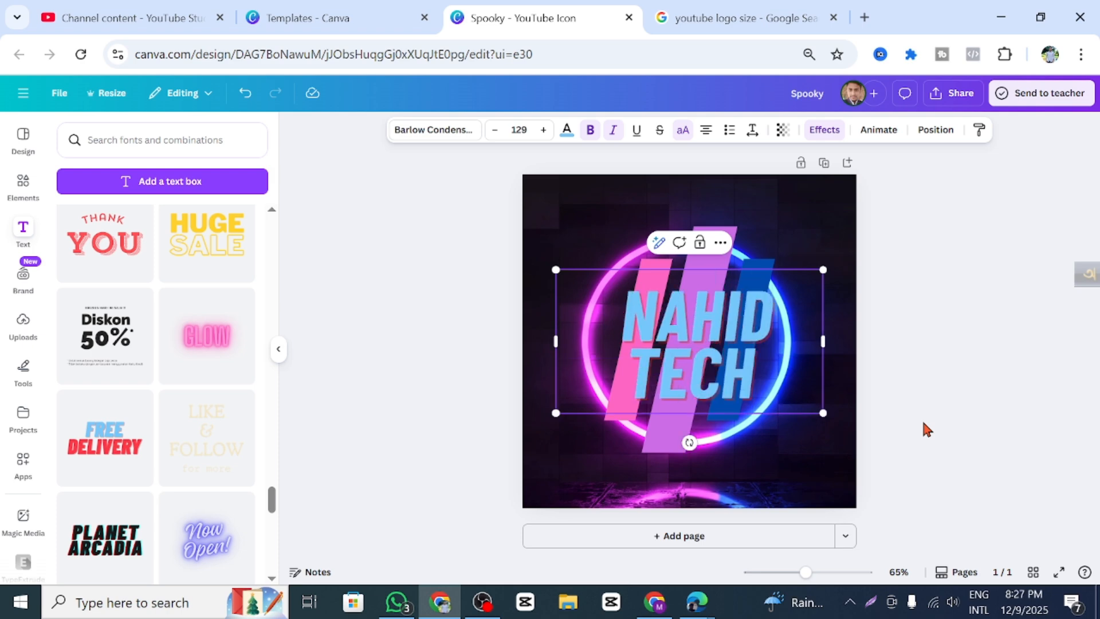
left_click(819, 472)
Try orange on the channel name text, and change it to the default solid yellow
left_click(721, 343)
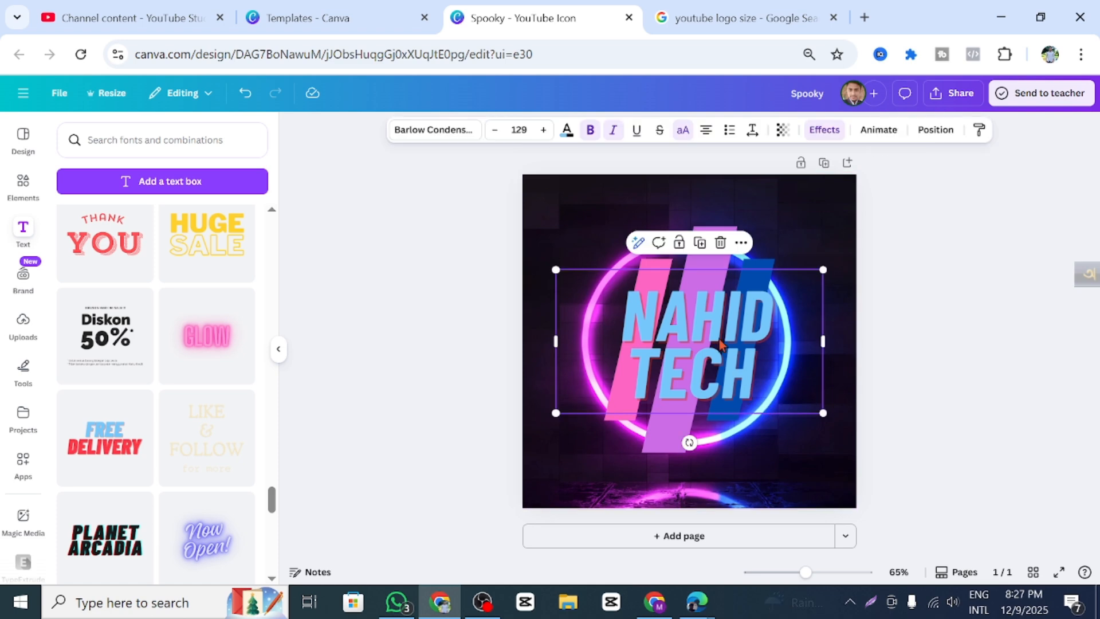
left_click(567, 129)
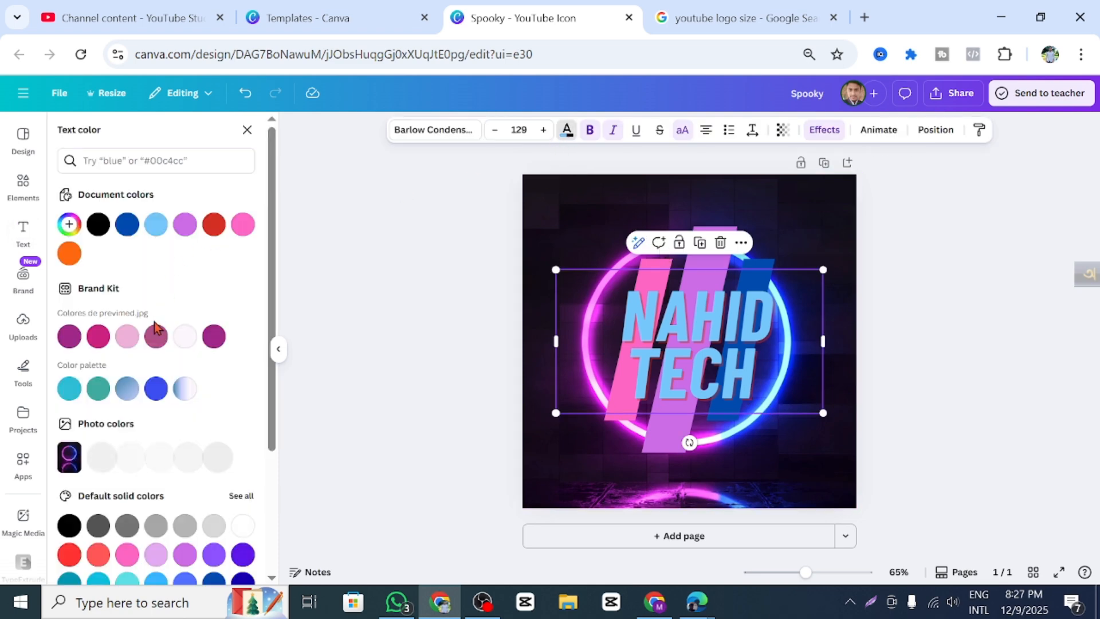
scroll(80, 480, "down", 3)
left_click(242, 462)
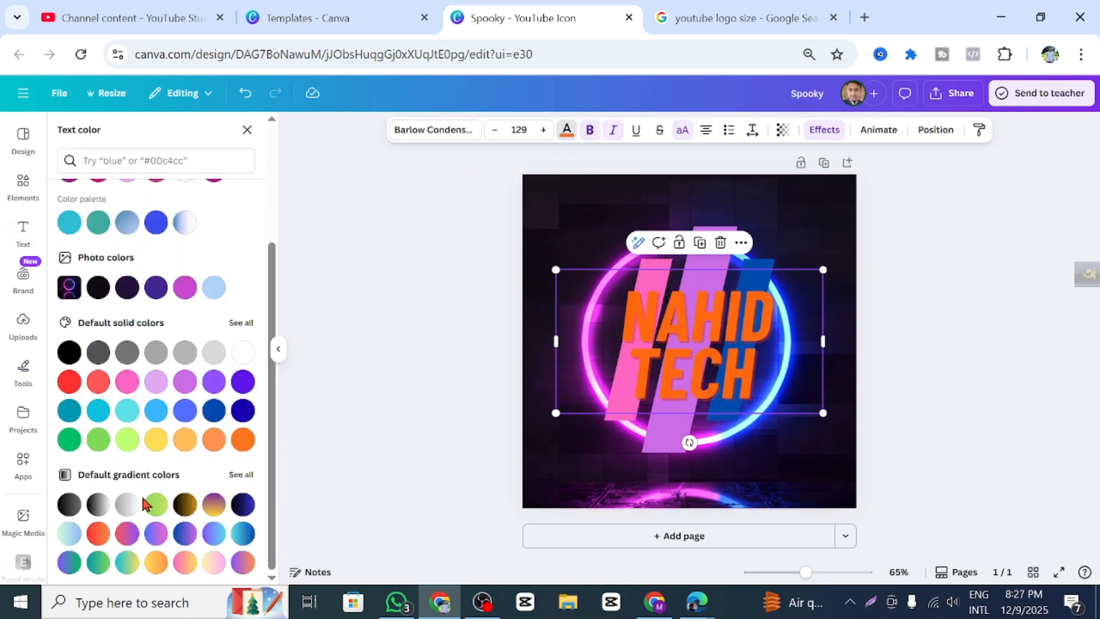
left_click(156, 440)
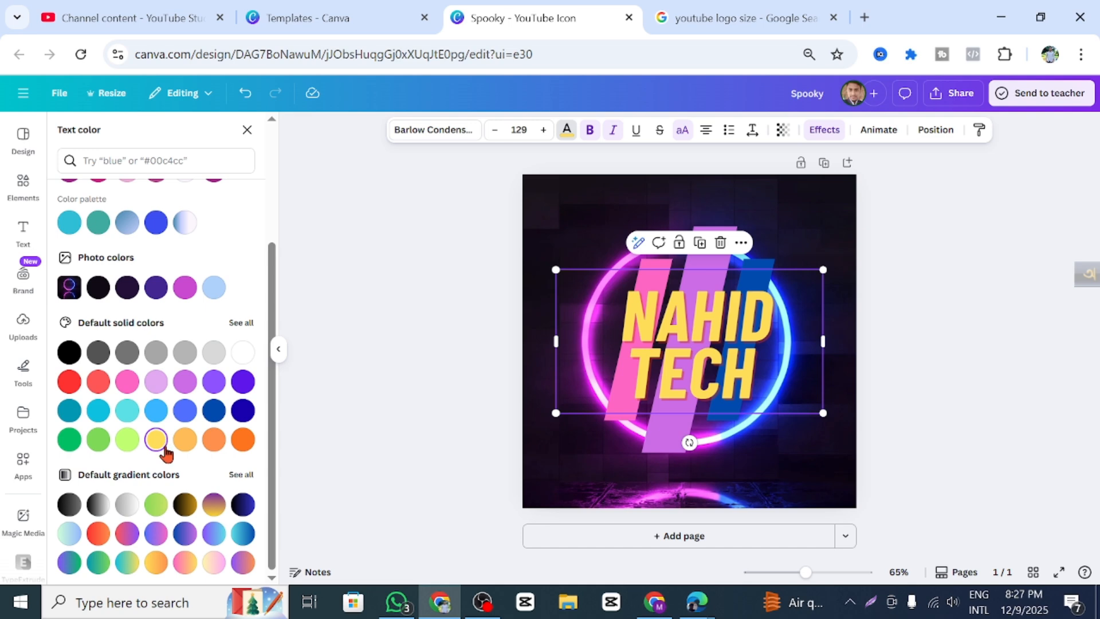
Fit the channel name on a single line, enlarge it to font size 105, and centre it across the neon circle
left_click_drag(823, 341, 775, 327)
left_click_drag(698, 287, 716, 343)
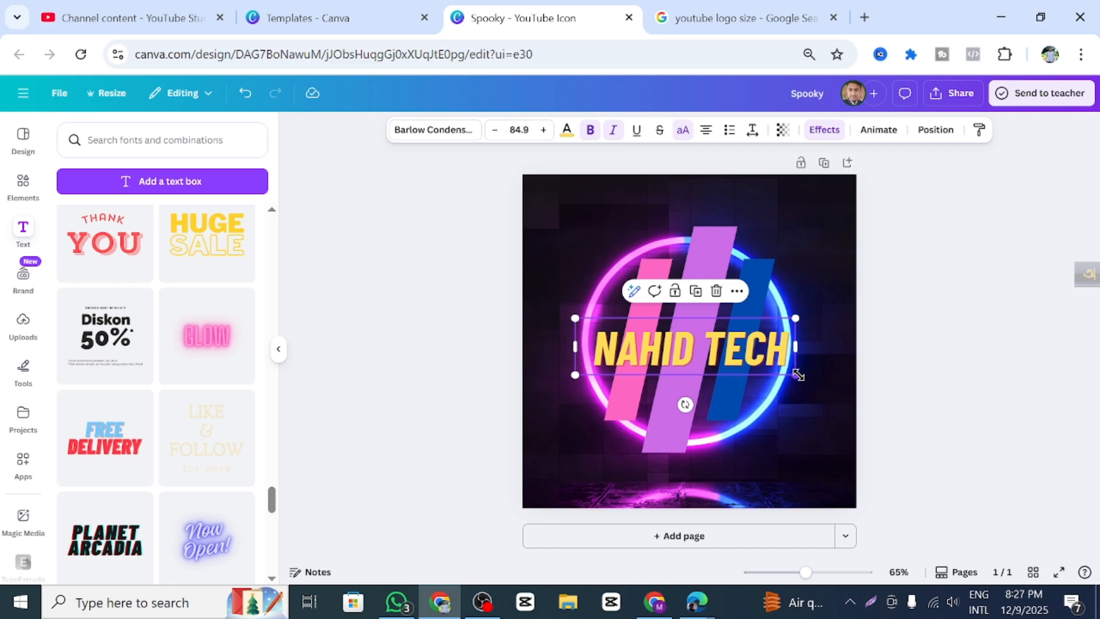
left_click_drag(796, 385, 821, 391)
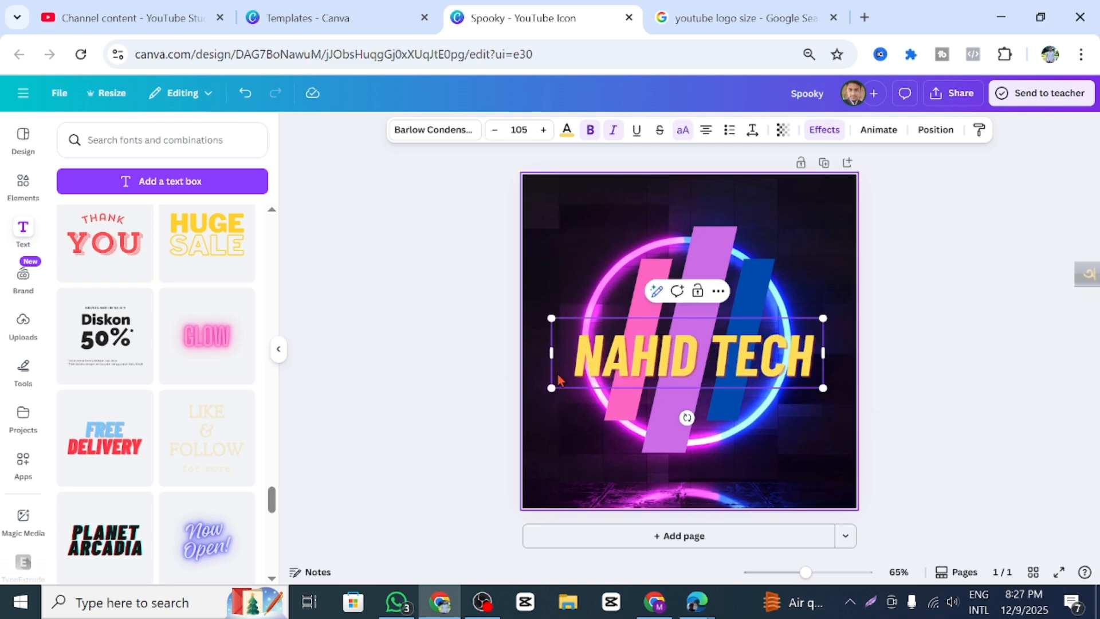
left_click_drag(550, 356, 551, 357)
left_click(685, 435)
left_click(905, 396)
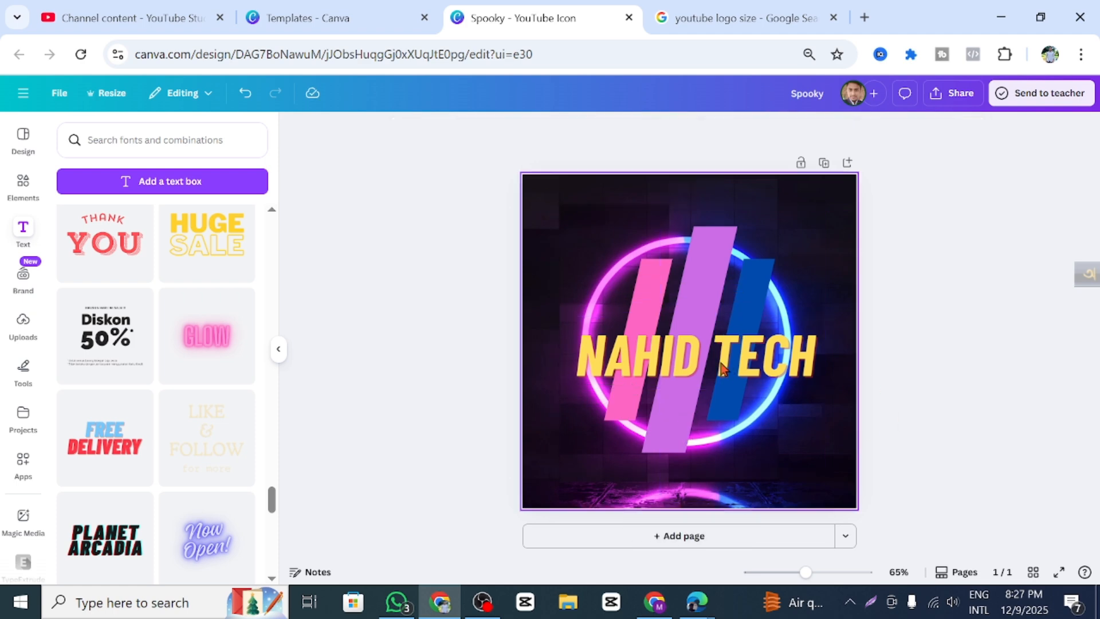
Compare cyan, red, white and black on the channel name text, and finish with bright green
left_click(676, 354)
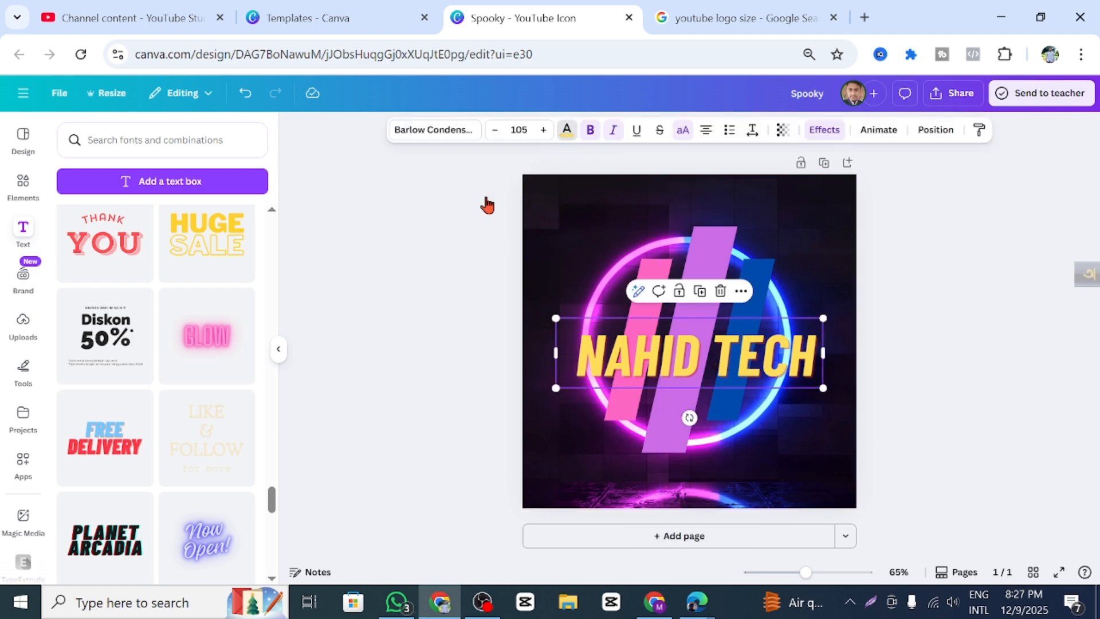
scroll(198, 421, "down", 3)
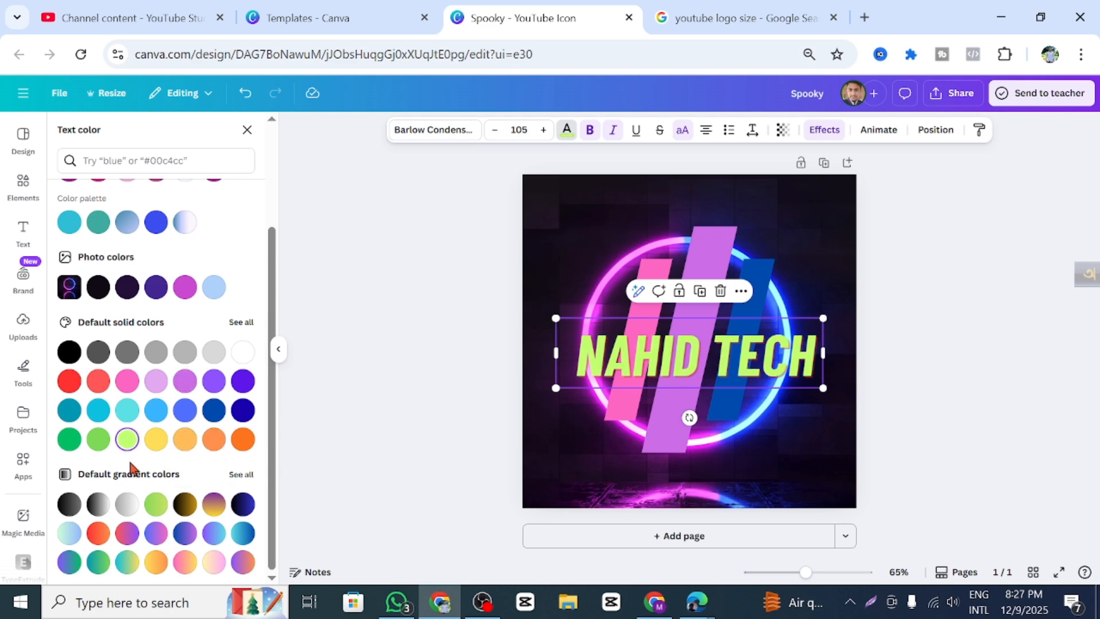
left_click(97, 411)
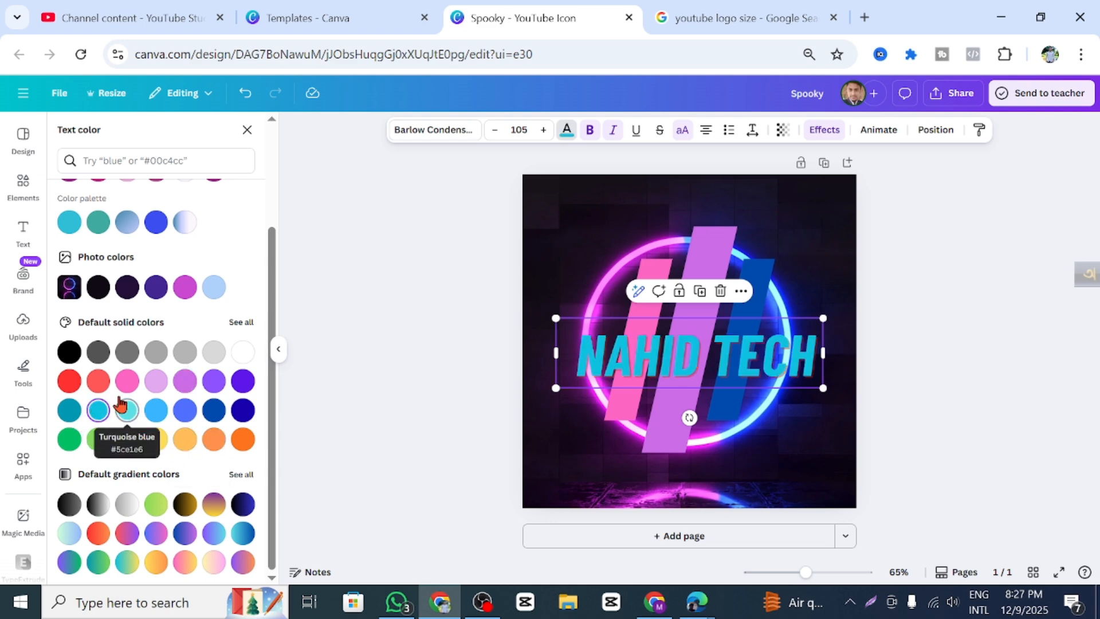
left_click(69, 381)
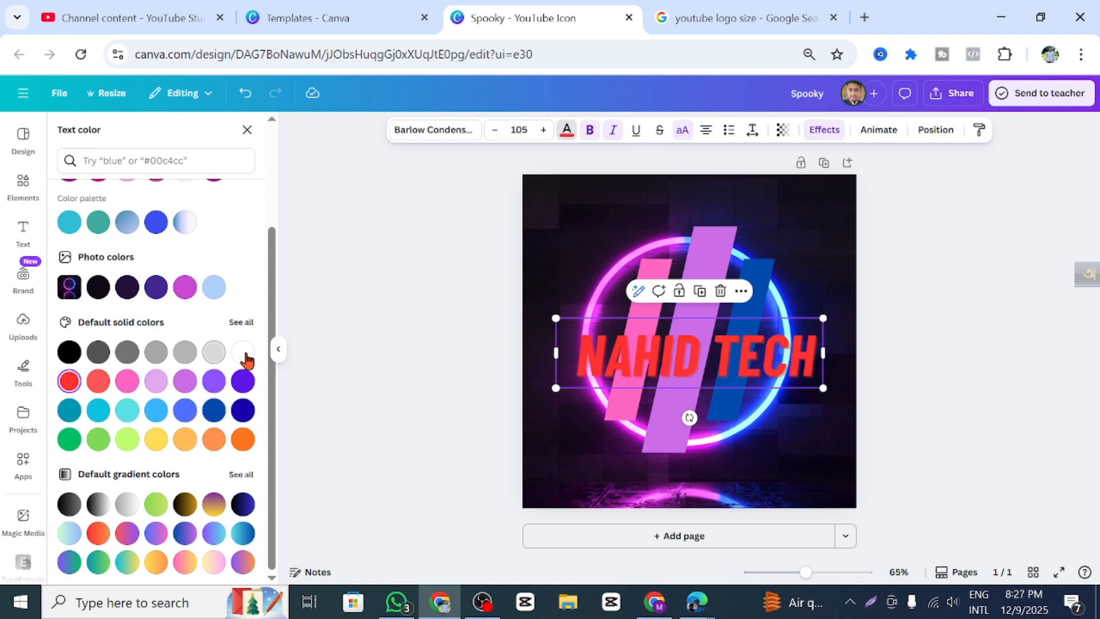
left_click(245, 356)
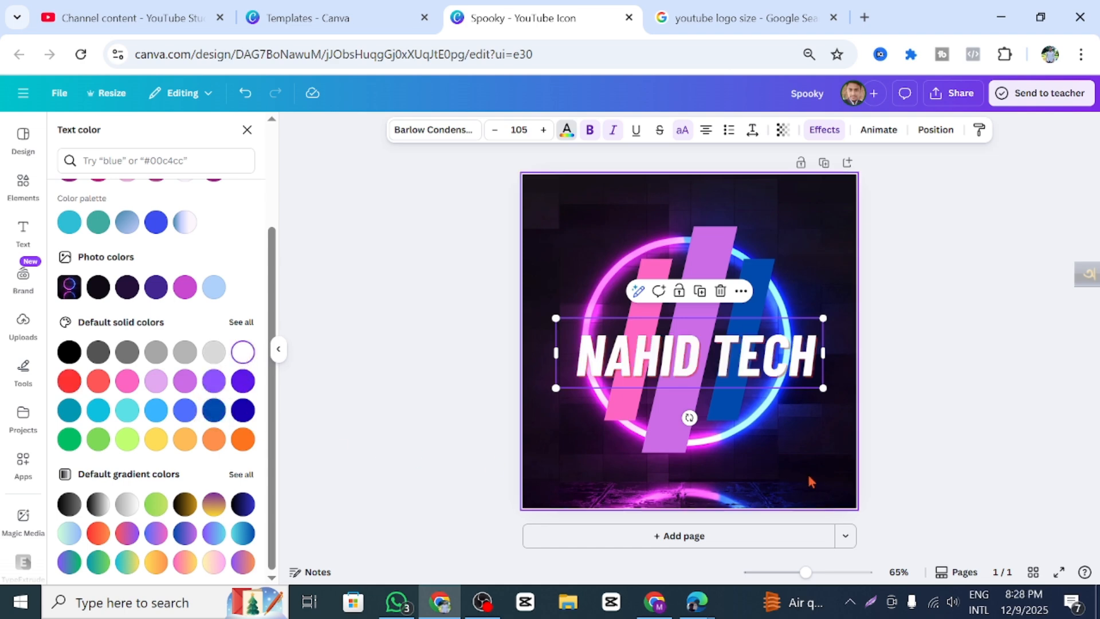
left_click(69, 354)
left_click(242, 358)
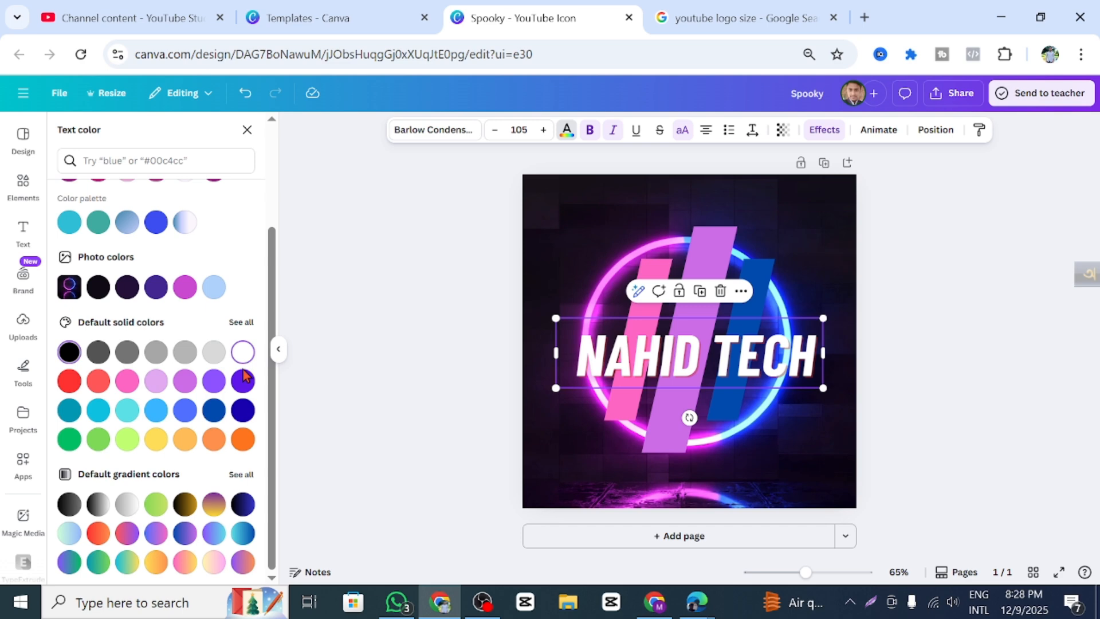
left_click(243, 439)
left_click(854, 348)
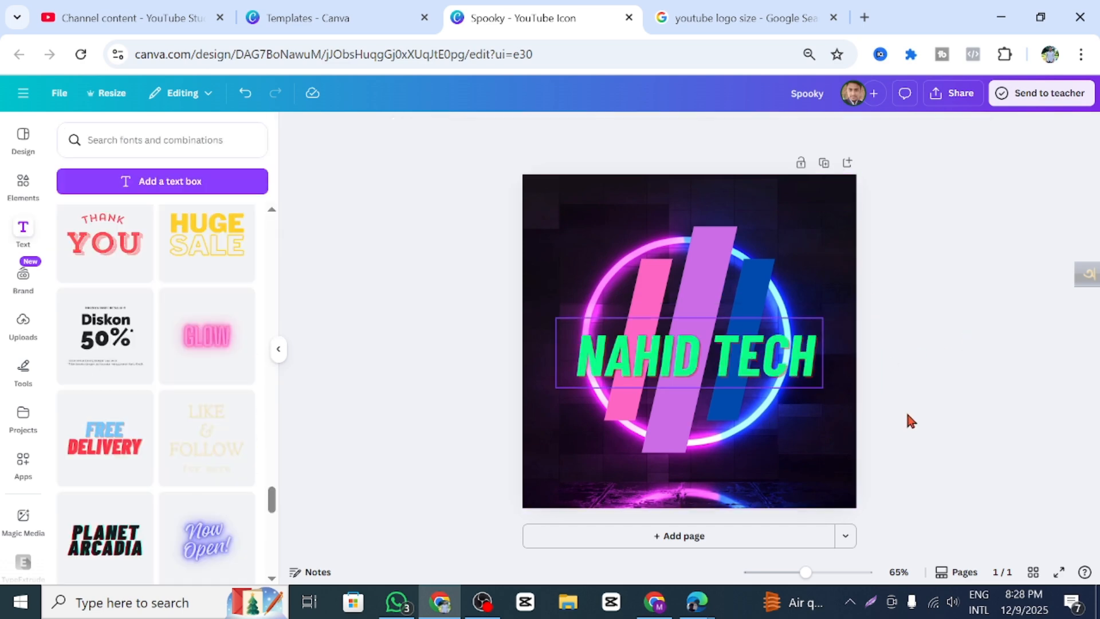
left_click(830, 444)
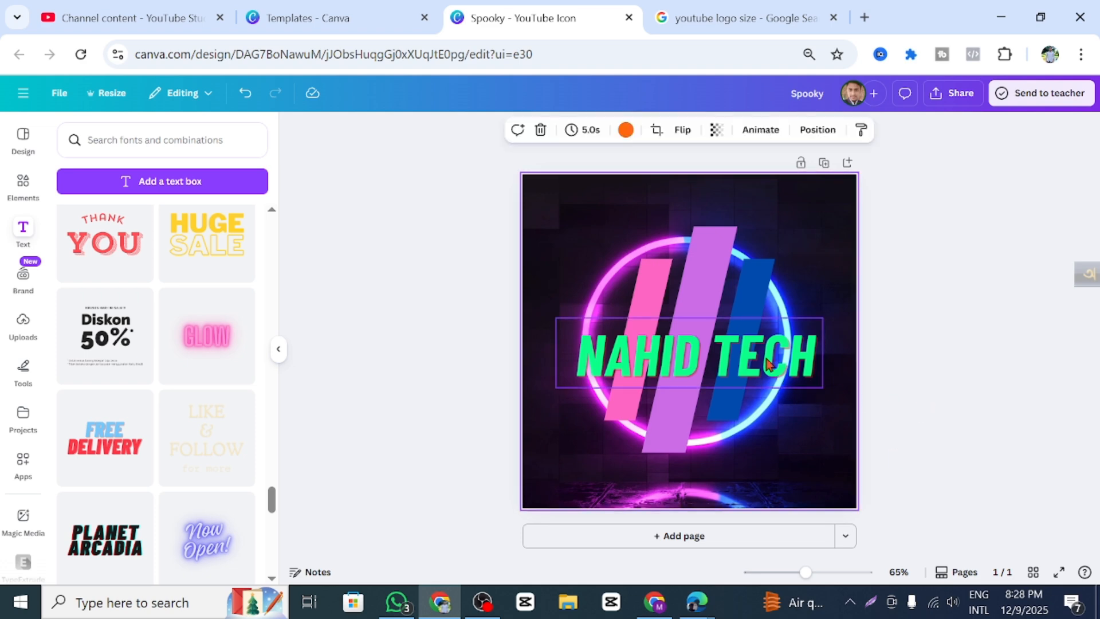
left_click(955, 302)
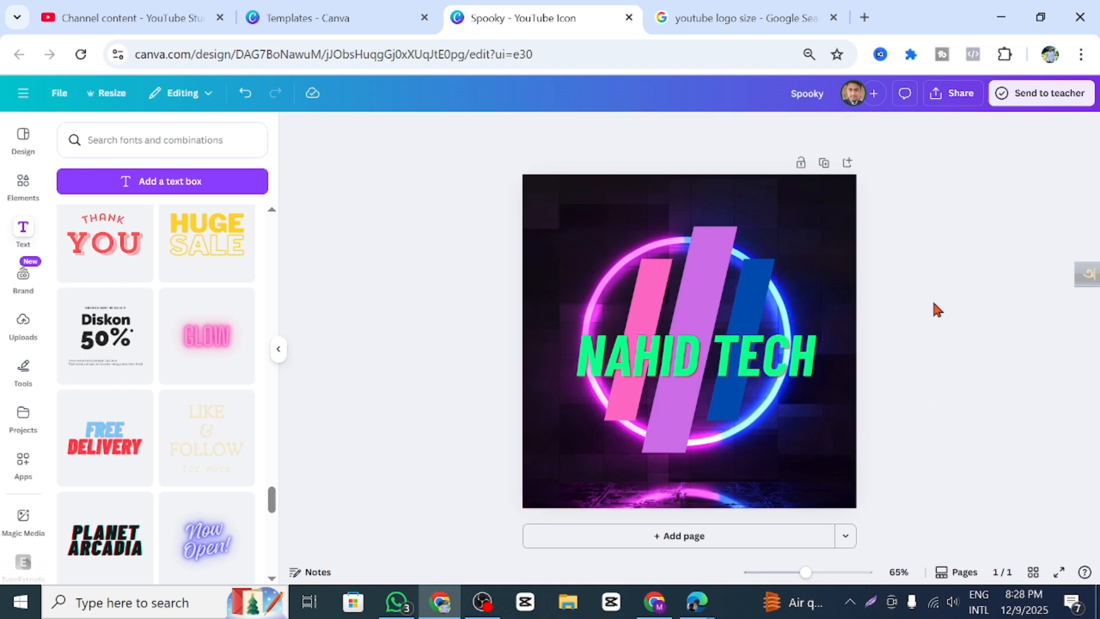
Download the finished logo design as a JPG and save the file under its suggested name on the computer
left_click(948, 93)
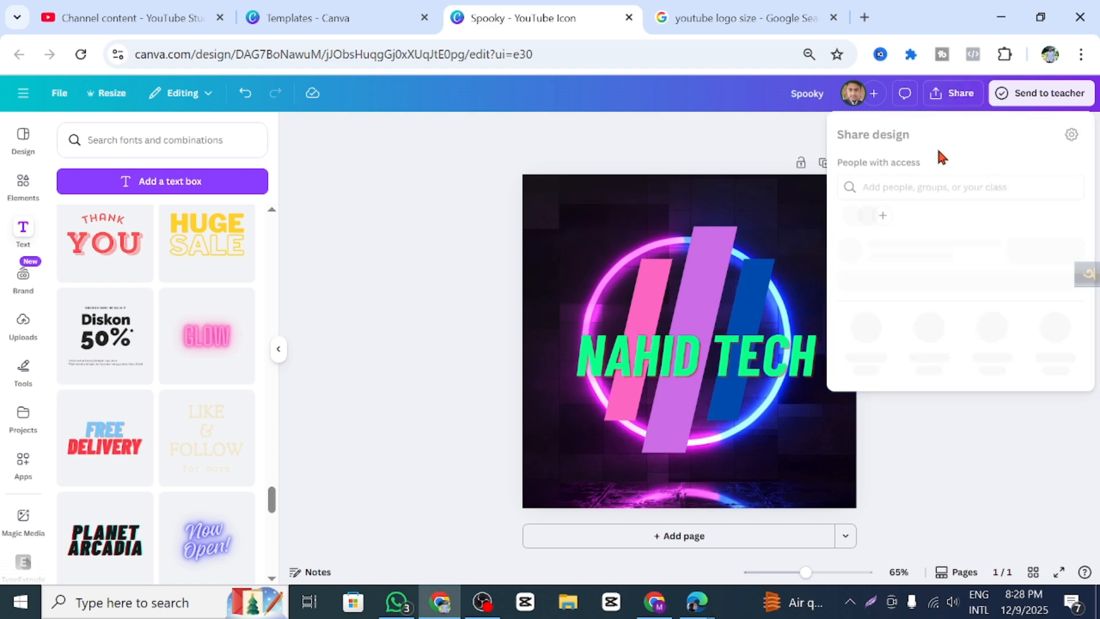
left_click(862, 366)
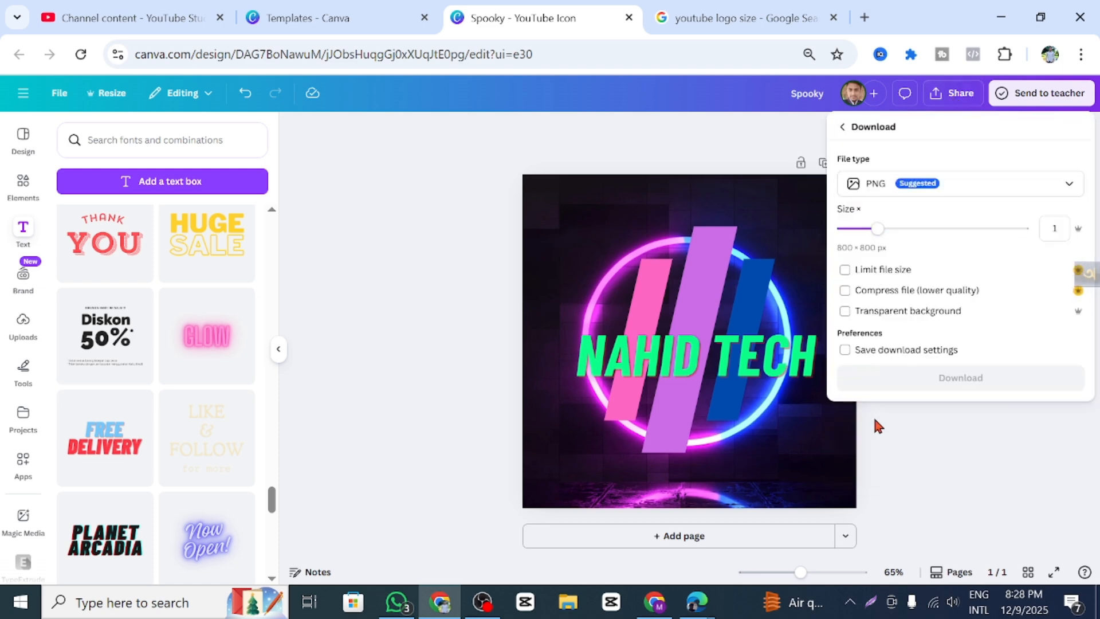
left_click(1020, 190)
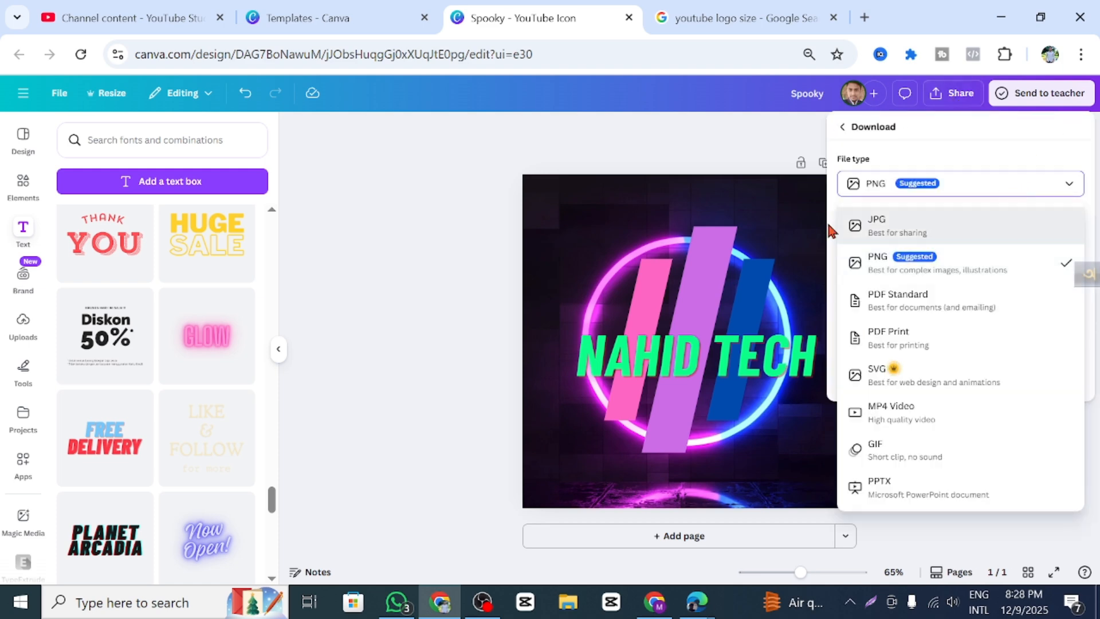
left_click(921, 220)
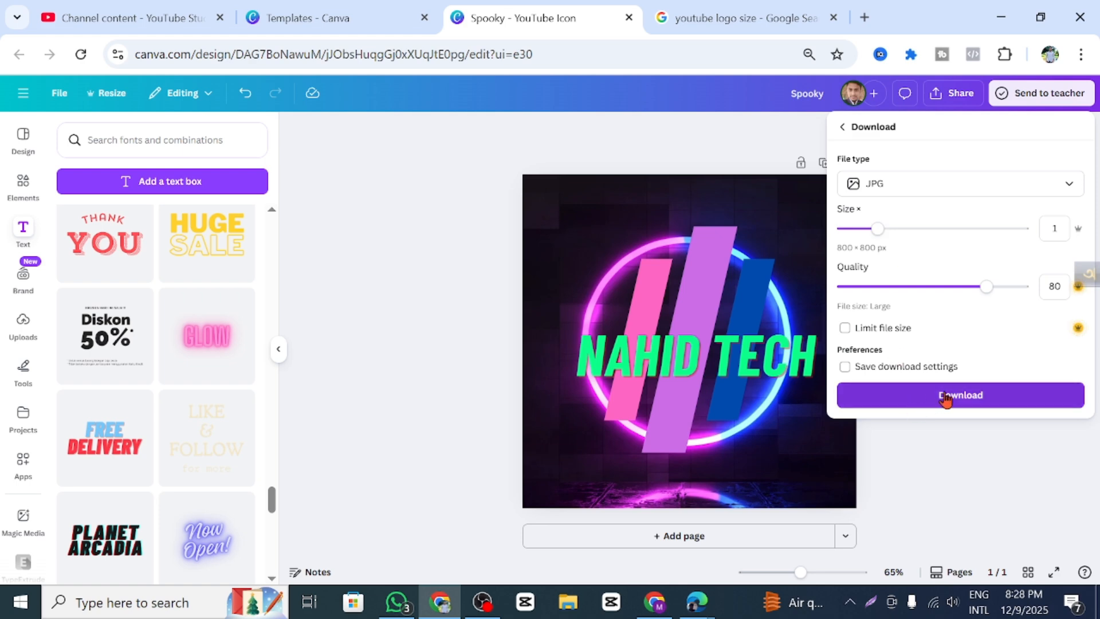
left_click(969, 398)
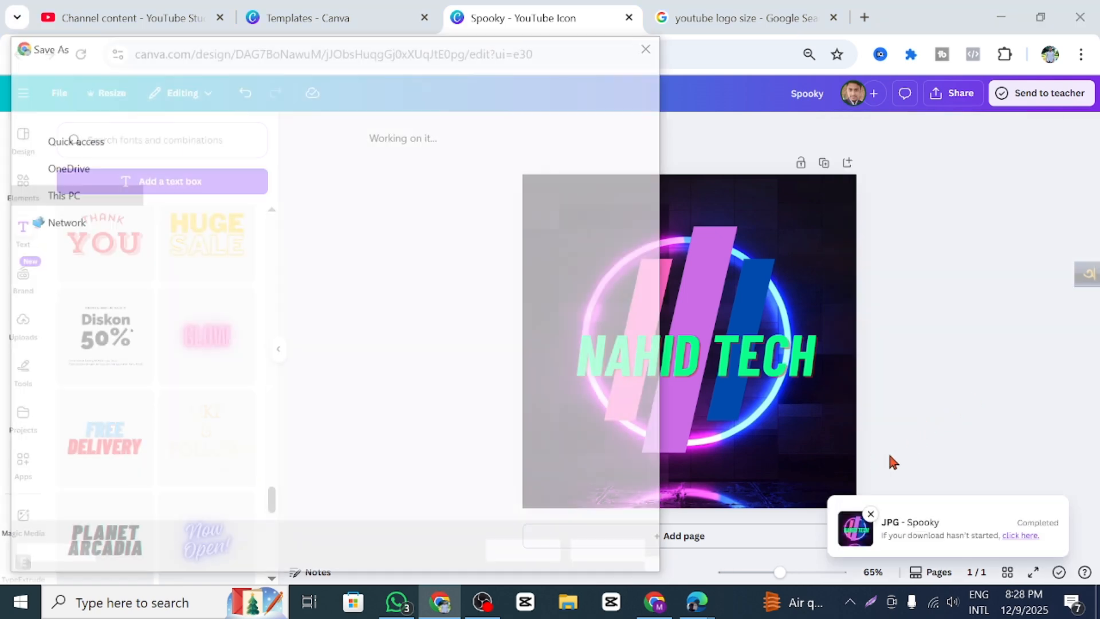
left_click(524, 555)
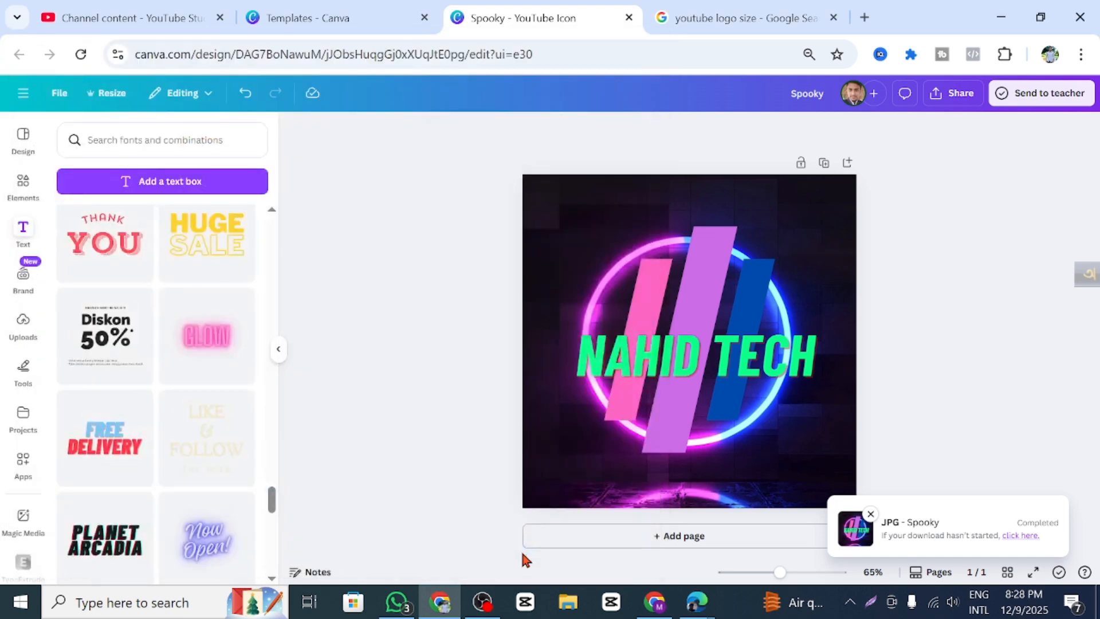
Switch to File Explorer and open the saved Spooky image from the recent files to inspect the logo
left_click(566, 601)
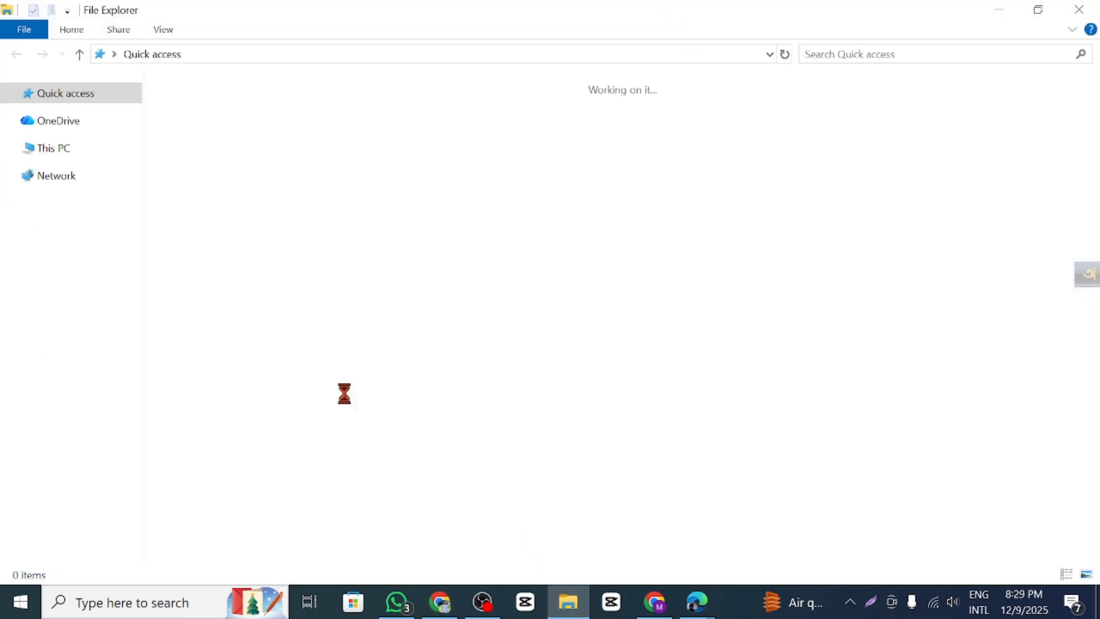
double_click(204, 210)
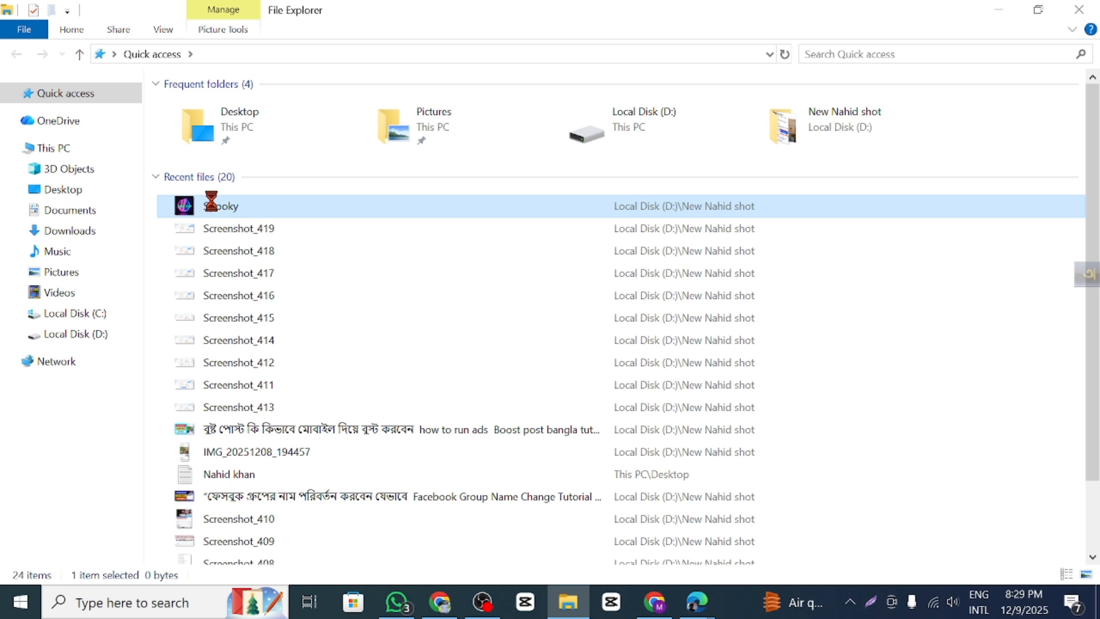
scroll(426, 341, "up", 2)
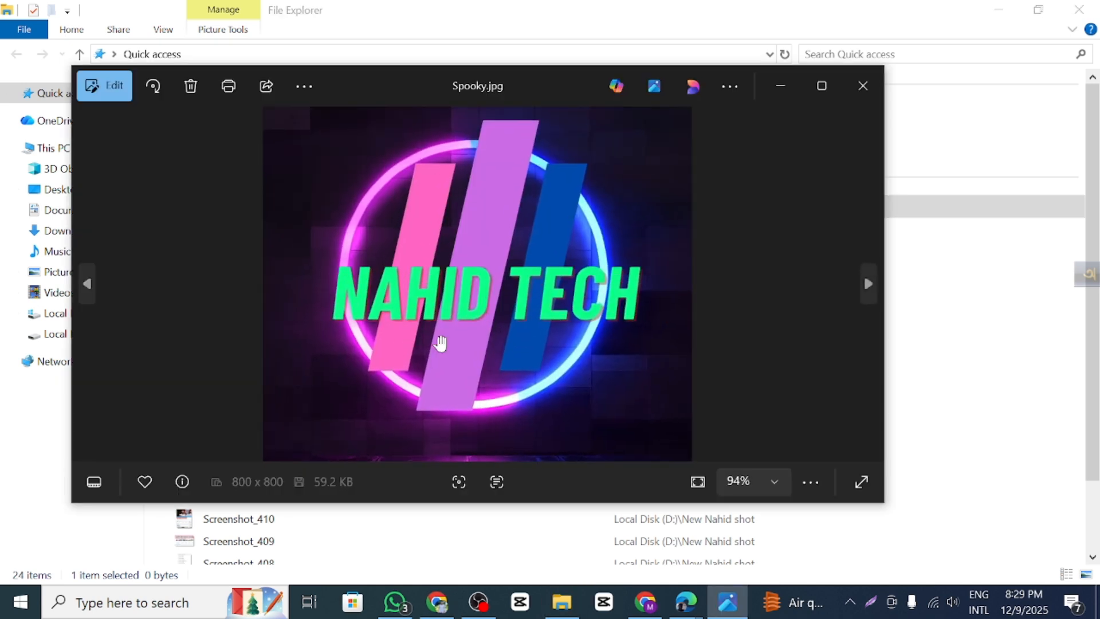
scroll(444, 344, "down", 2)
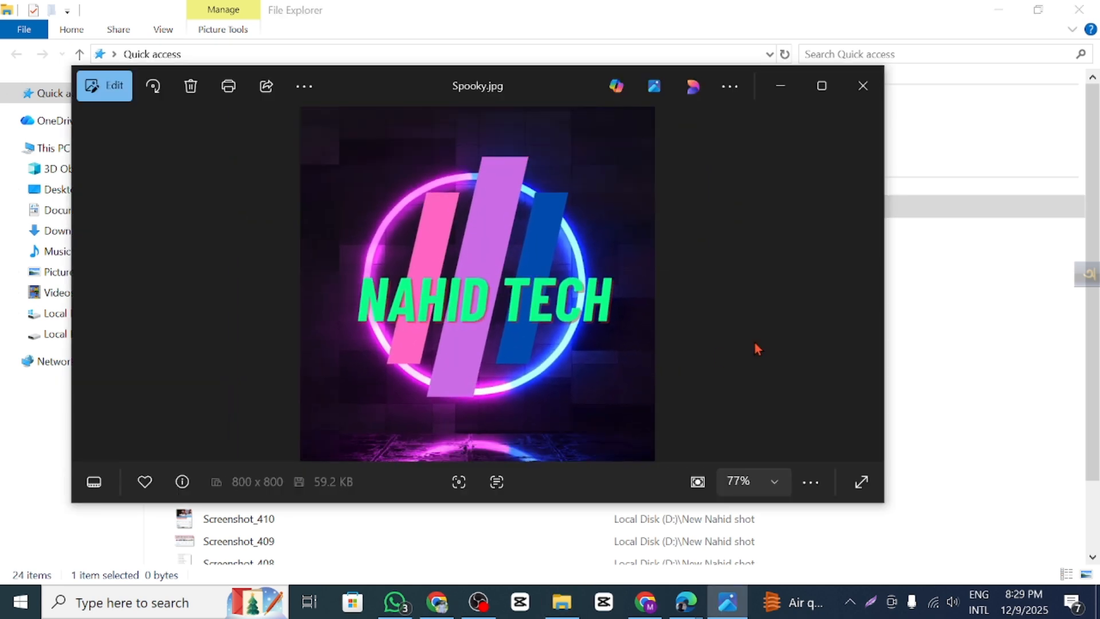